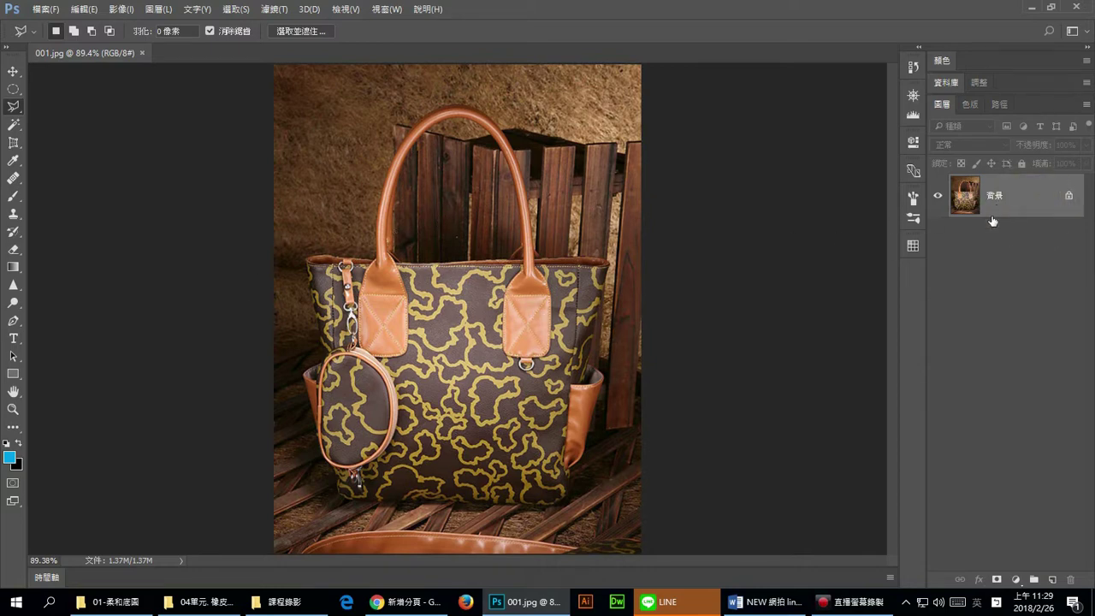
# Duplicate the handbag photo into 圖層 1, redoing it after an undo, and select the Background layer.
pyautogui.hotkey('ctrl', 'j')
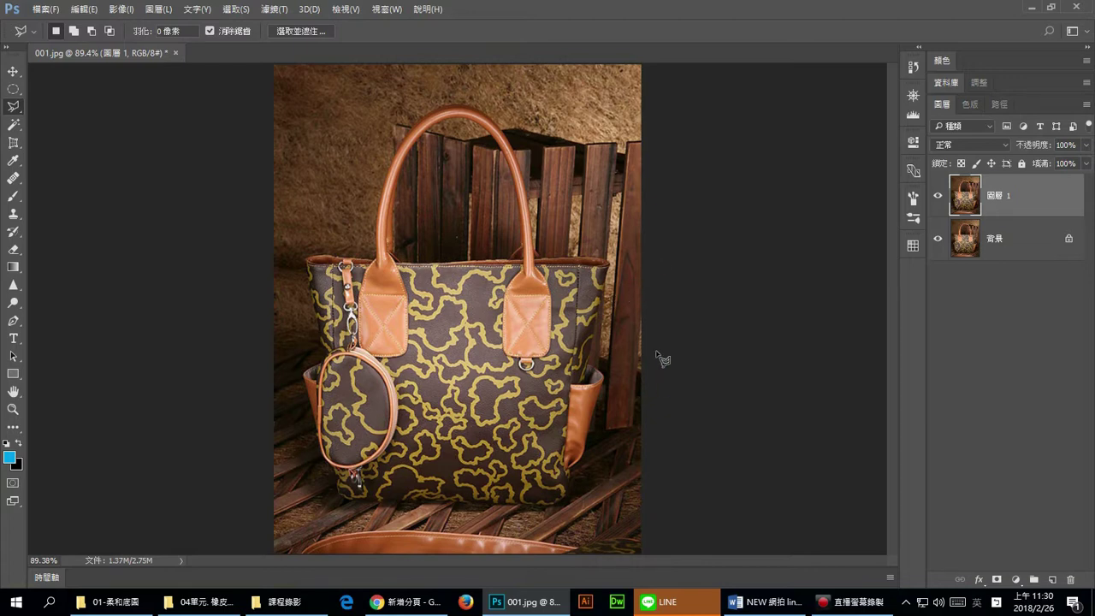
pyautogui.click(914, 66)
pyautogui.click(830, 80)
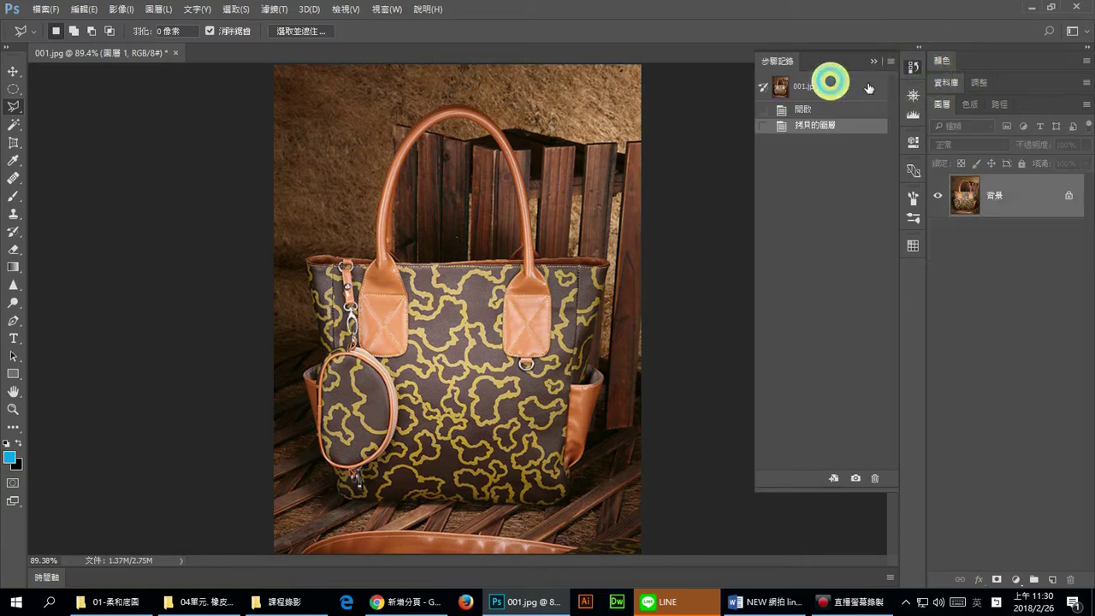
pyautogui.click(914, 66)
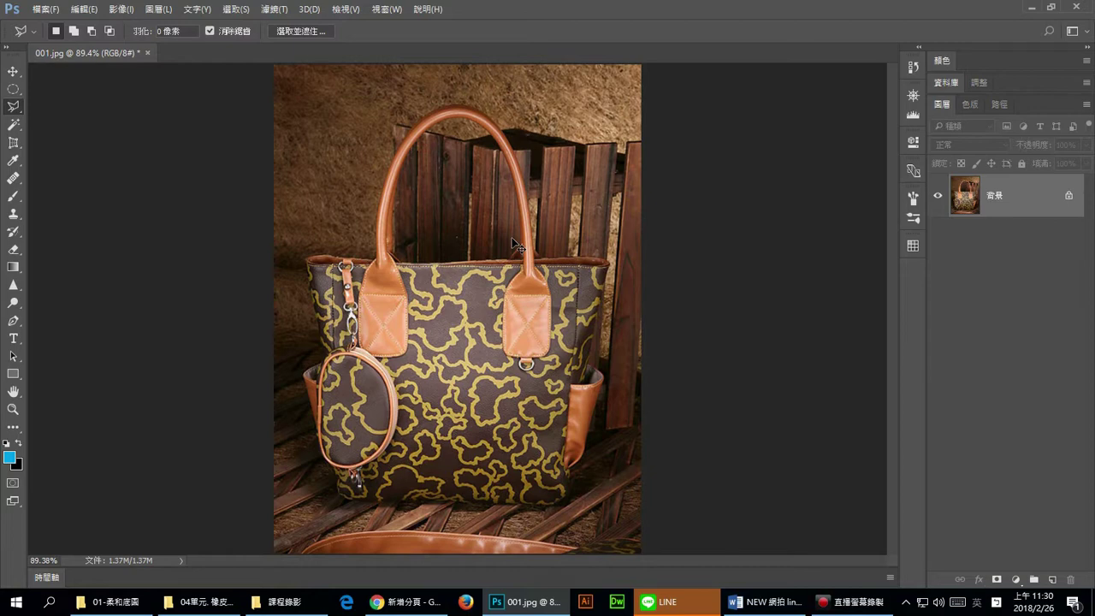
pyautogui.hotkey('ctrl', 'j')
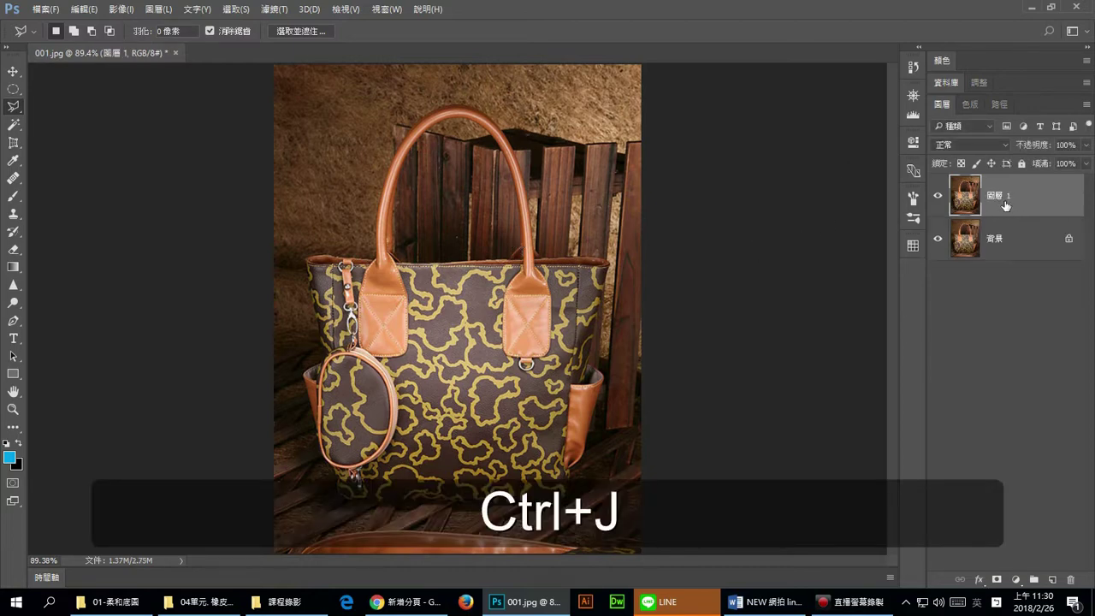
pyautogui.click(1025, 247)
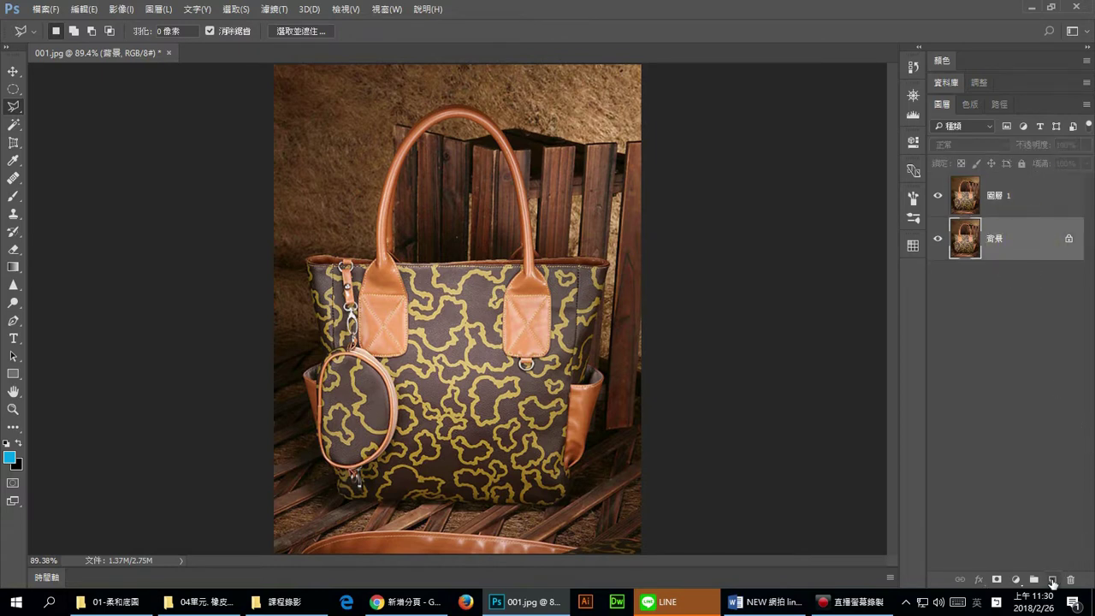
# Add a new layer above the background and choose a blue swatch as the foreground colour.
pyautogui.click(1051, 581)
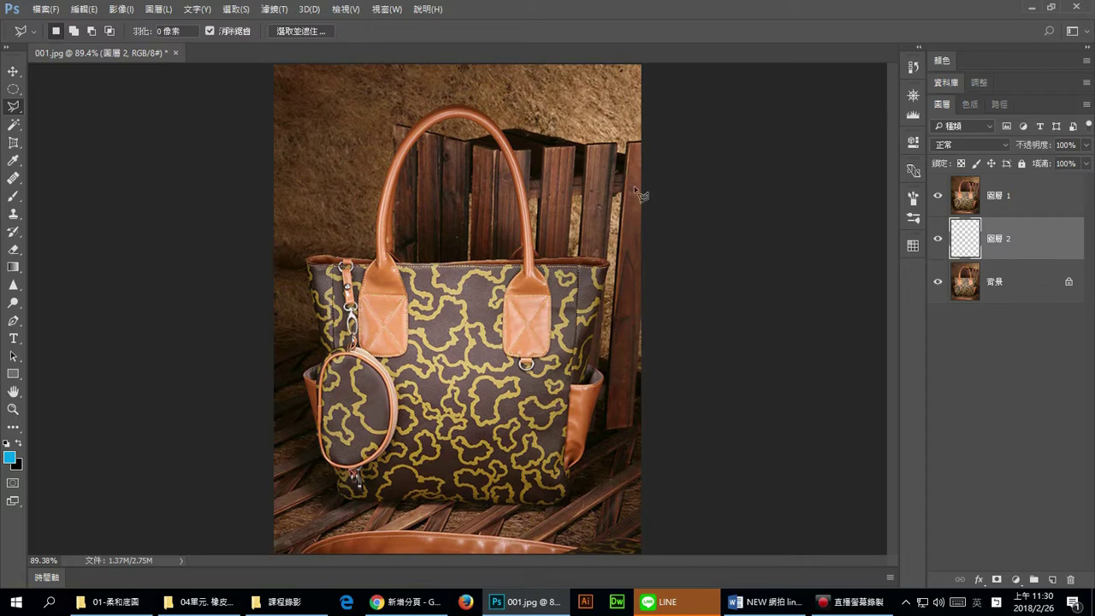
pyautogui.click(912, 246)
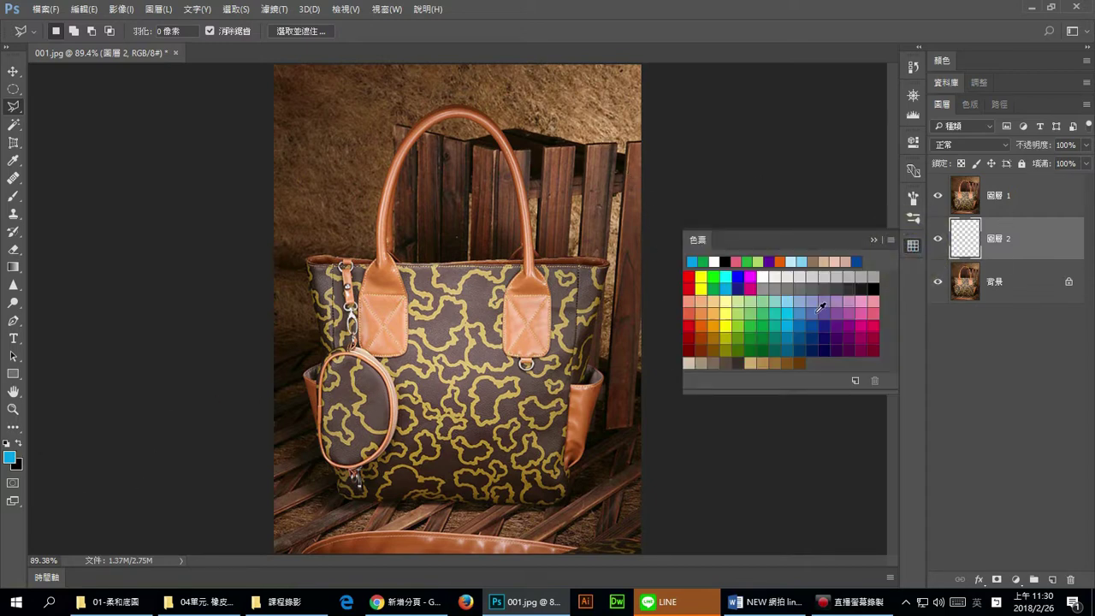
pyautogui.click(804, 324)
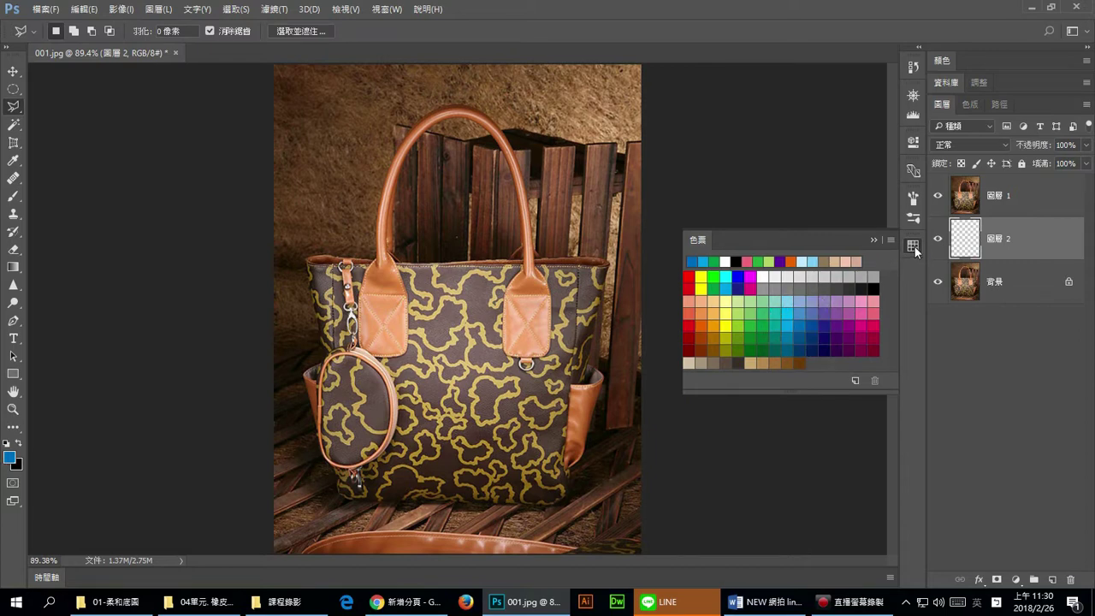
pyautogui.click(913, 246)
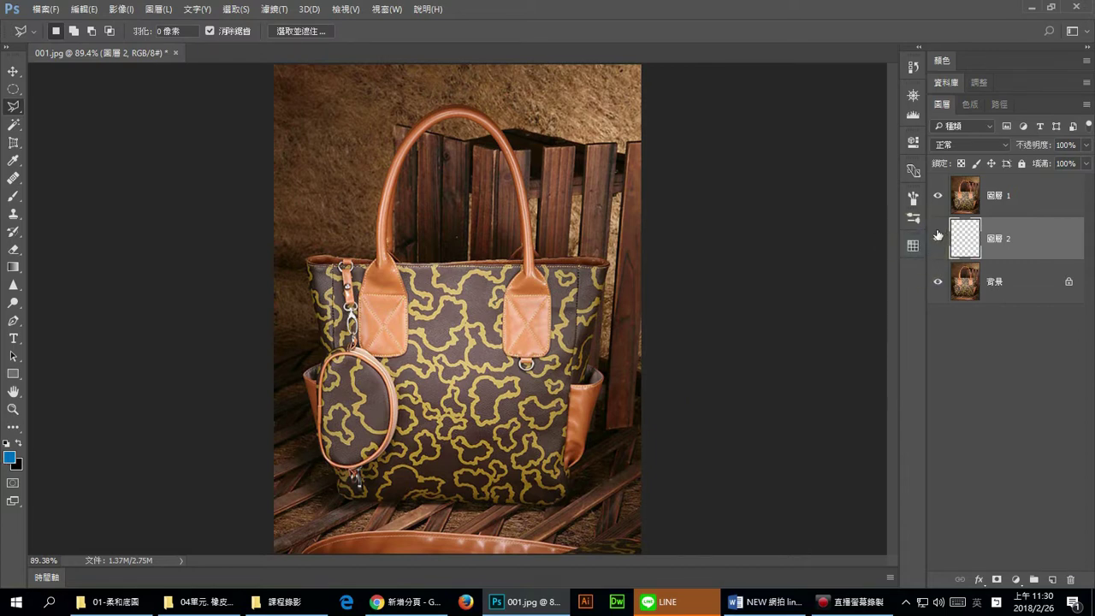
# Fill the new layer entirely with the blue foreground colour at 100% opacity.
pyautogui.hotkey('alt', 'Delete')
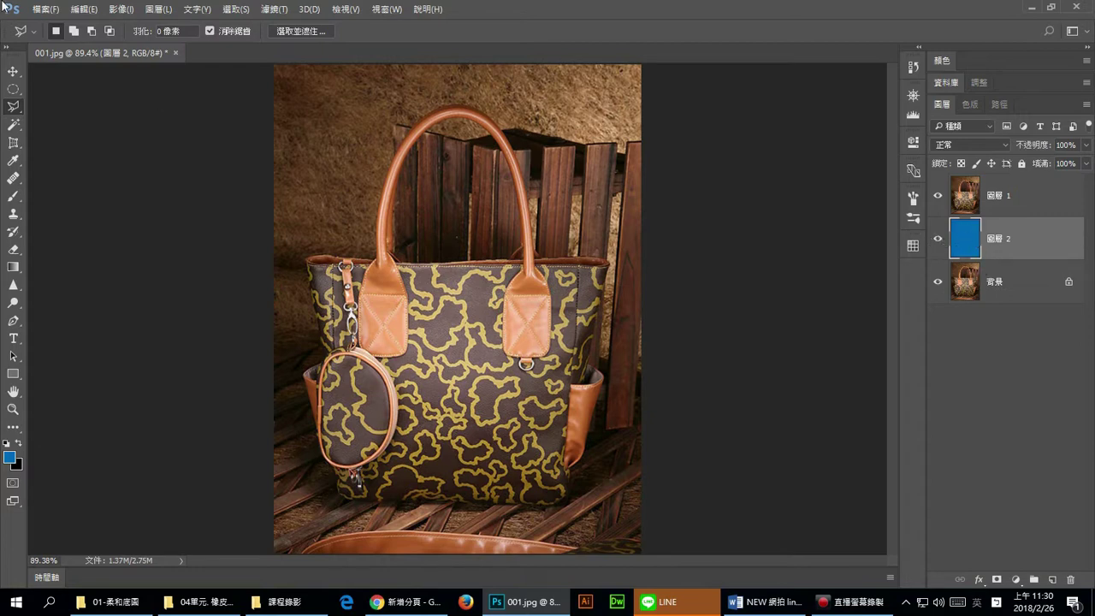
pyautogui.click(88, 12)
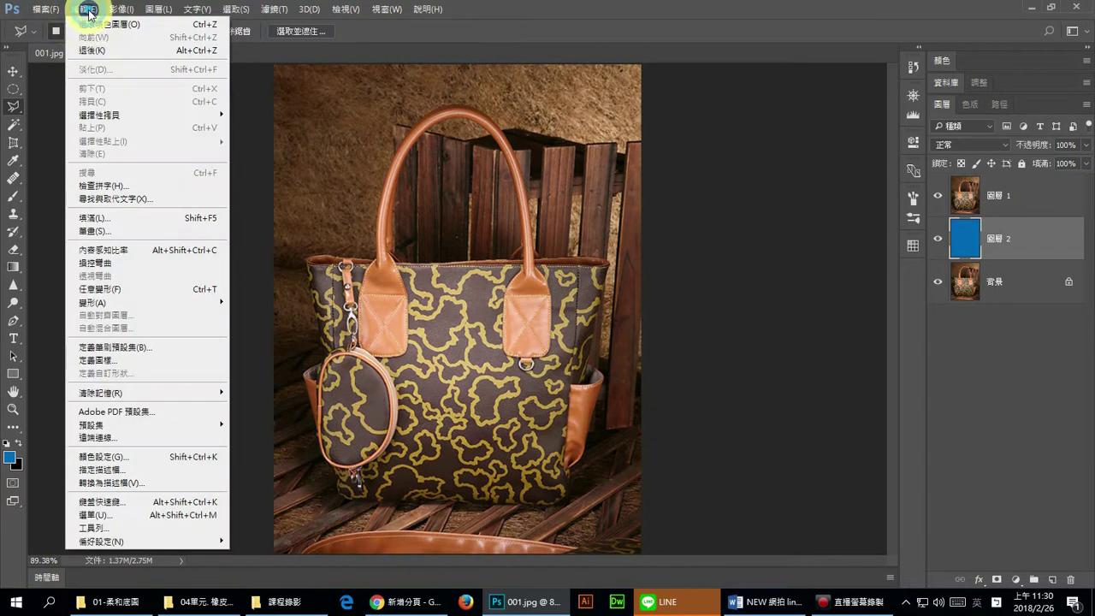
pyautogui.click(125, 219)
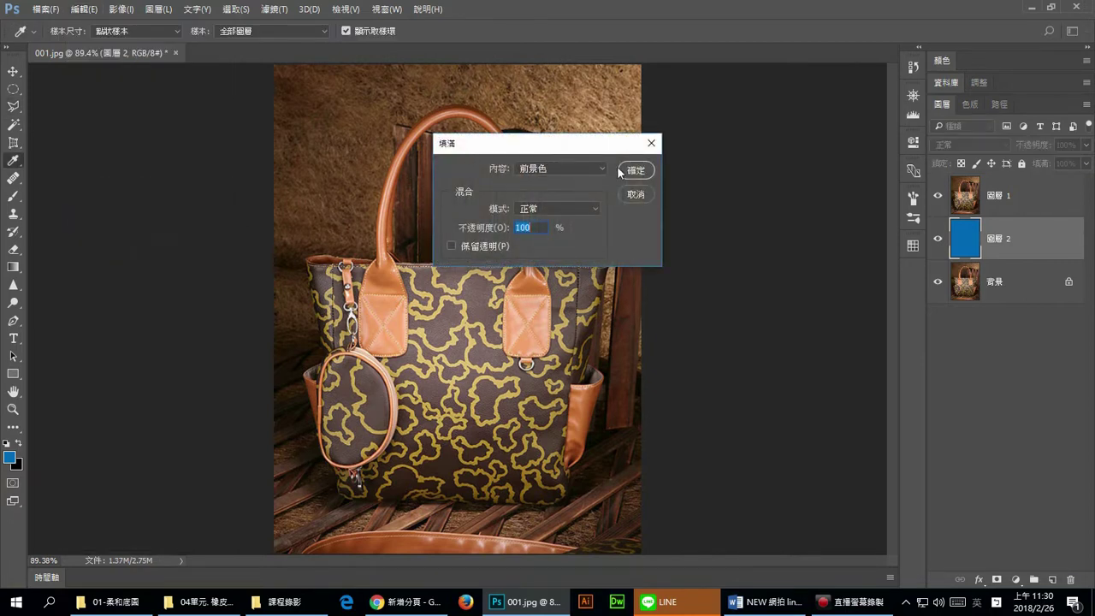
pyautogui.click(633, 170)
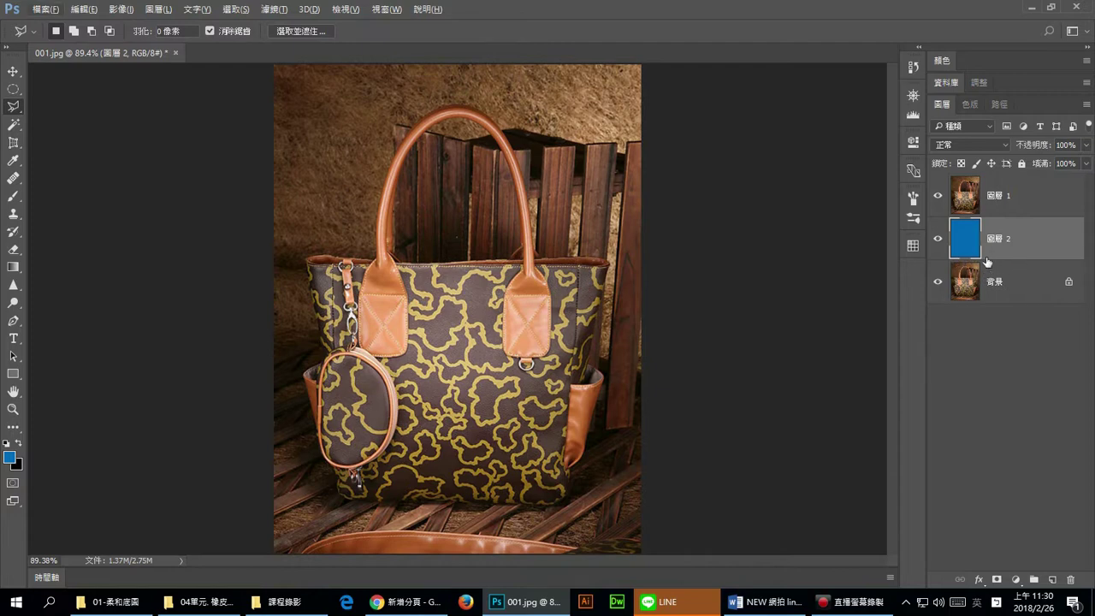
pyautogui.click(1018, 199)
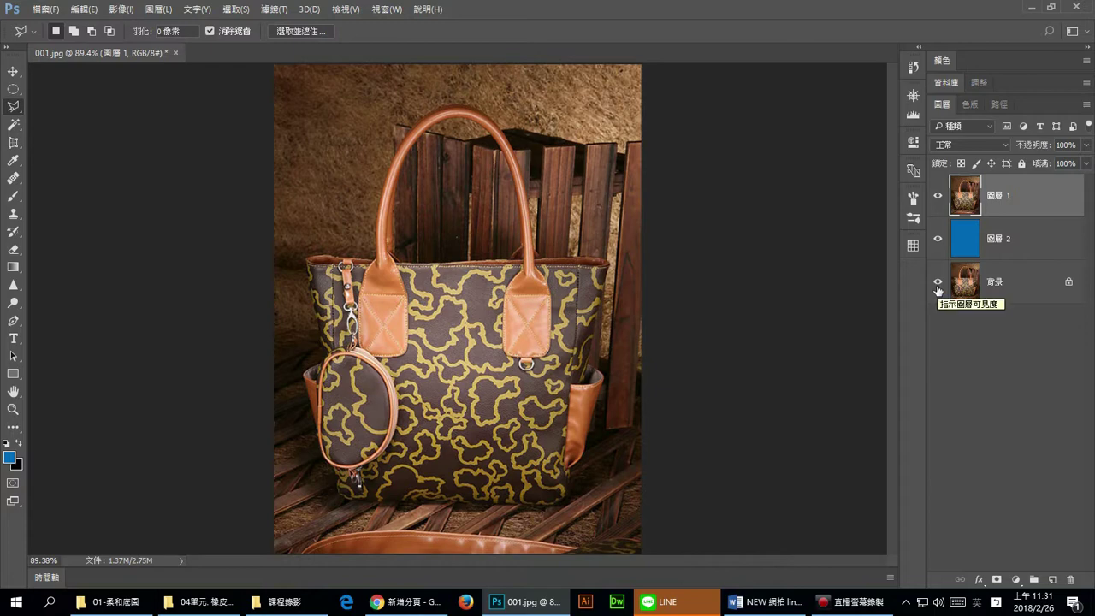
pyautogui.click(1007, 243)
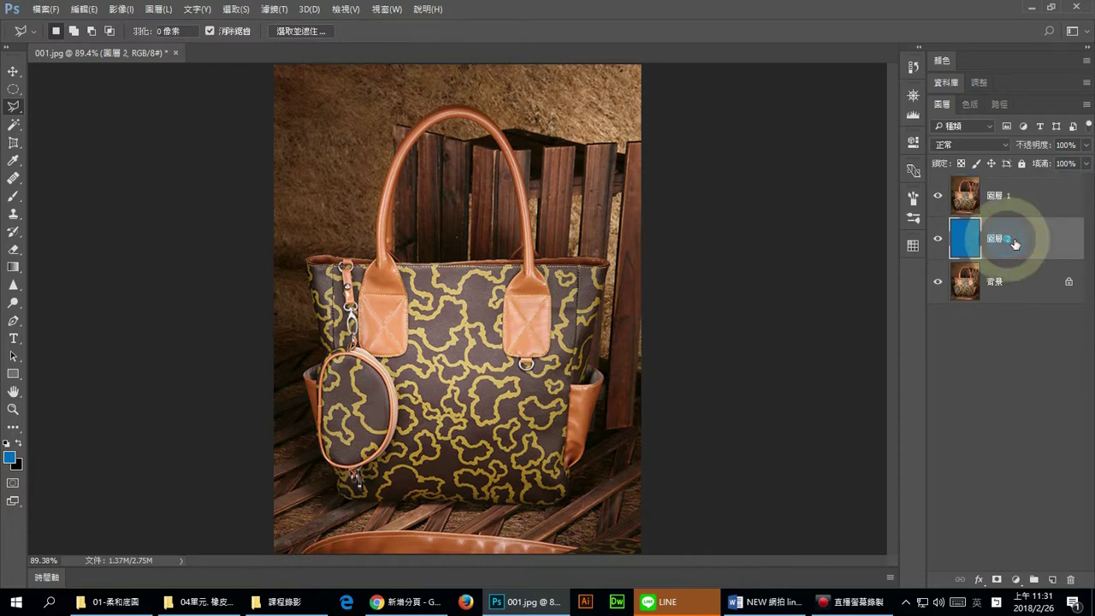
pyautogui.click(1012, 198)
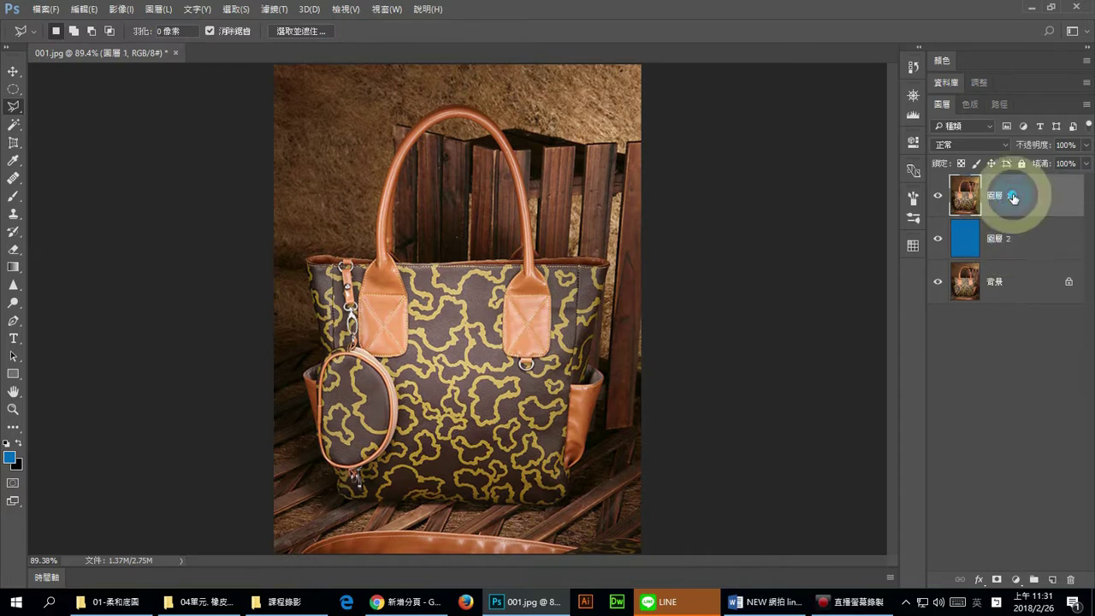
pyautogui.click(1018, 249)
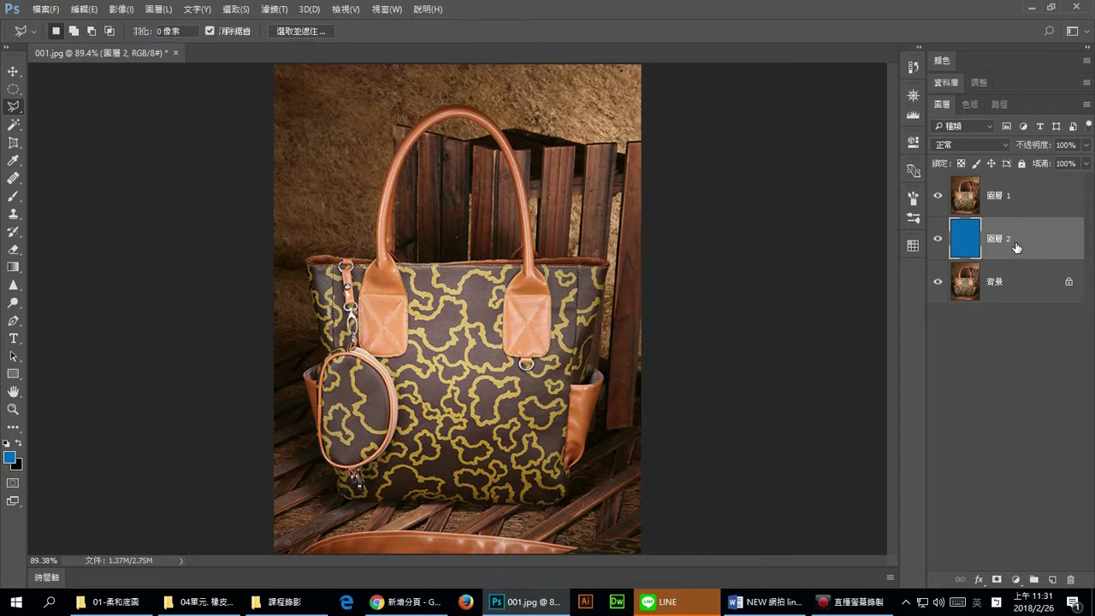
pyautogui.click(1022, 196)
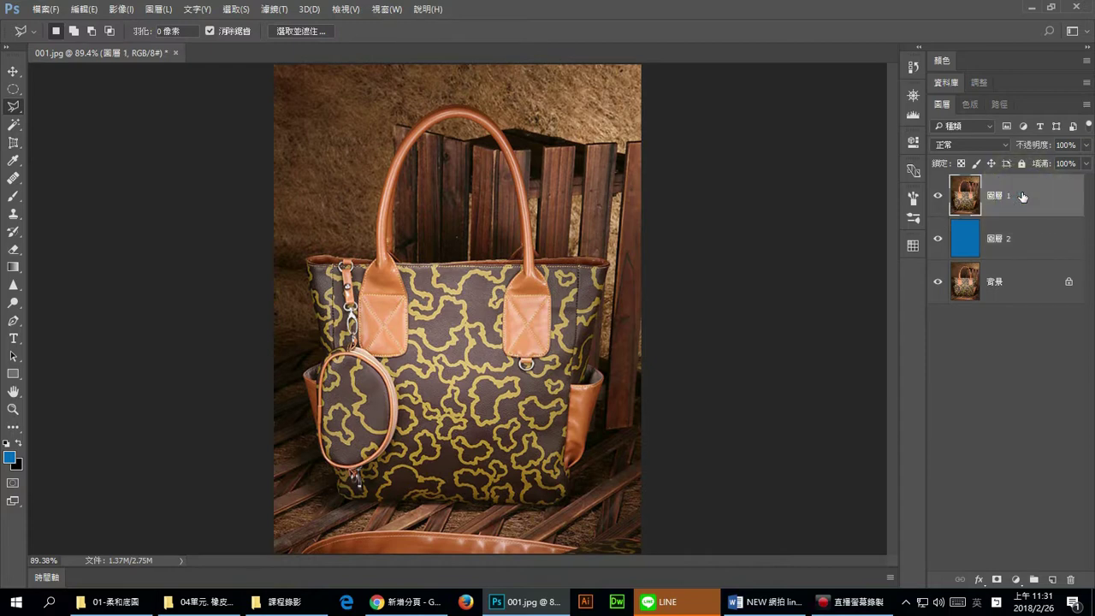
# Select the Eraser tool and choose the 35-pixel round brush from the brush picker.
pyautogui.click(14, 252)
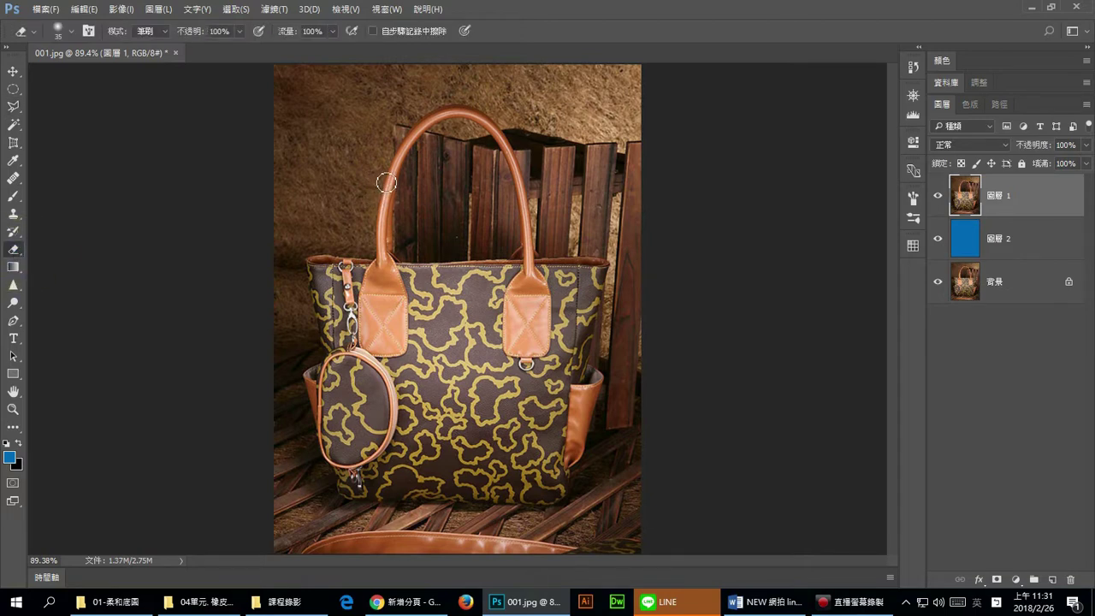
pyautogui.rightClick(373, 149)
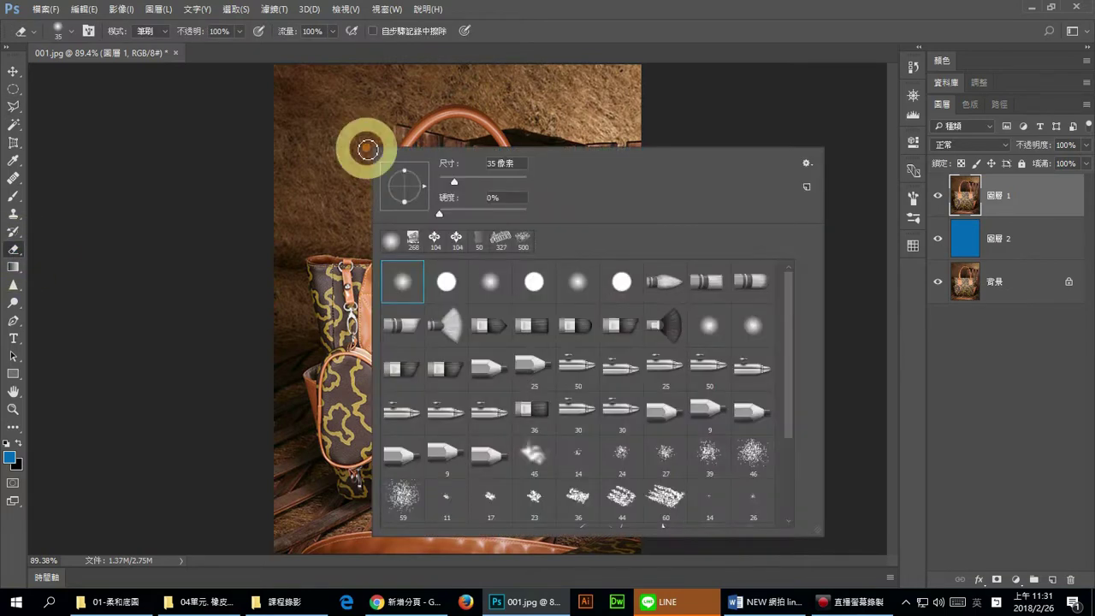
pyautogui.click(442, 285)
pyautogui.doubleClick(447, 292)
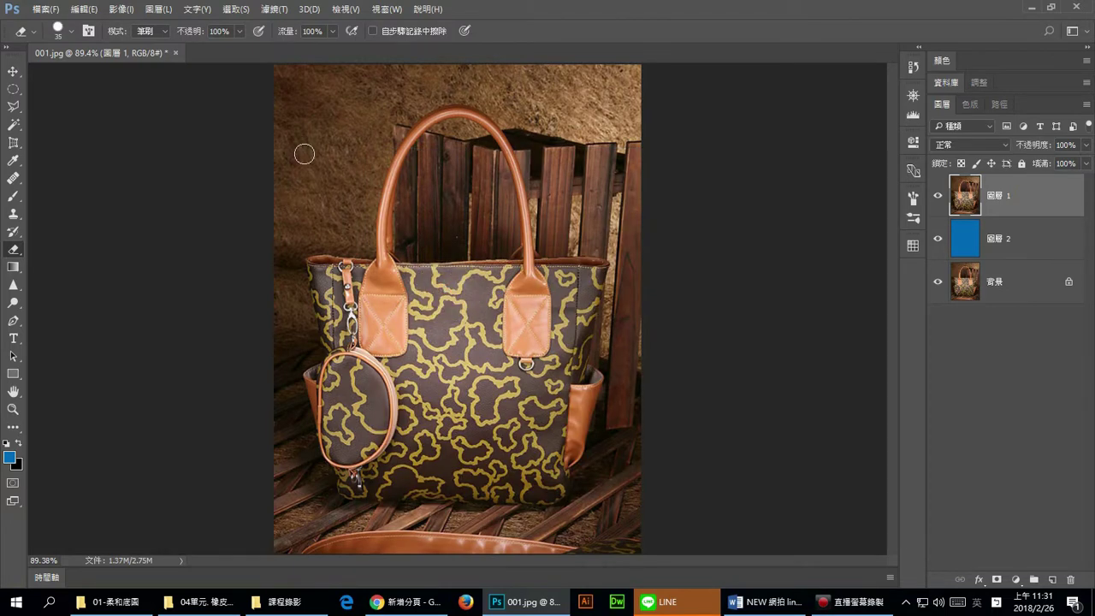
# With a 187 px eraser, erase the background along the left, bottom and top-right edges.
pyautogui.moveTo(302, 148); pyautogui.dragTo(359, 158)
pyautogui.moveTo(324, 91); pyautogui.dragTo(297, 169)
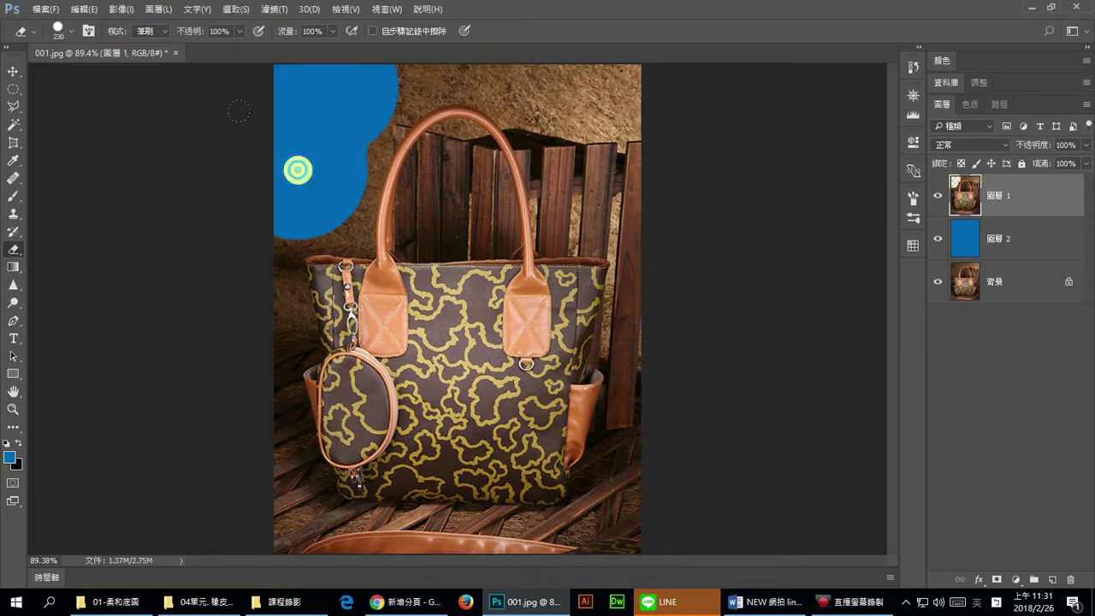
pyautogui.moveTo(218, 401)
pyautogui.mouseDown()
pyautogui.moveTo(245, 552)
pyautogui.moveTo(684, 576)
pyautogui.mouseUp()
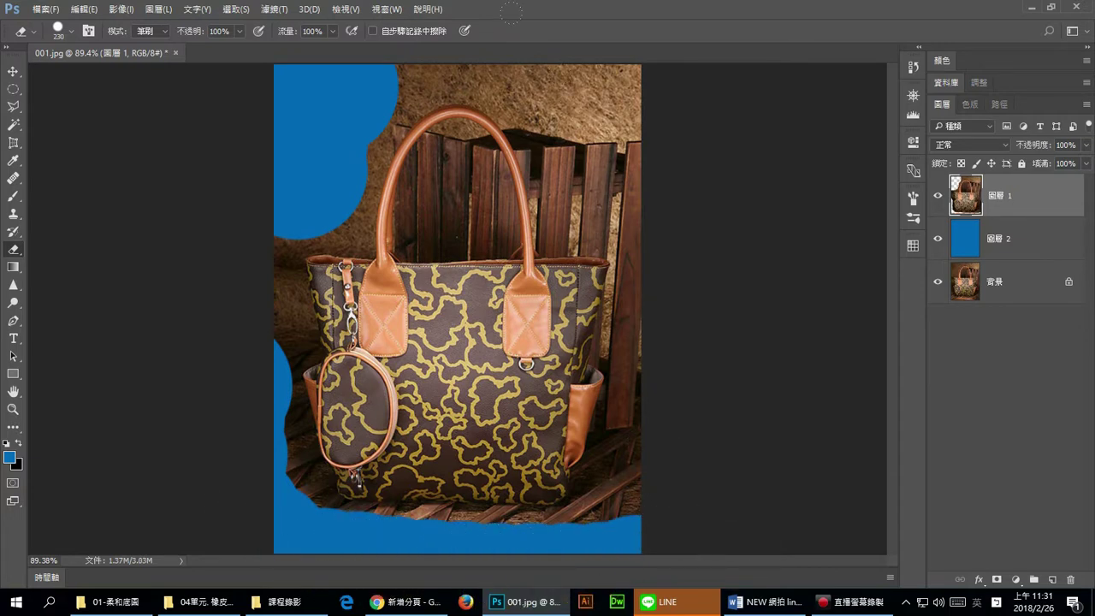
pyautogui.moveTo(565, 86)
pyautogui.mouseDown()
pyautogui.moveTo(579, 69)
pyautogui.moveTo(616, 158)
pyautogui.moveTo(645, 558)
pyautogui.mouseUp()
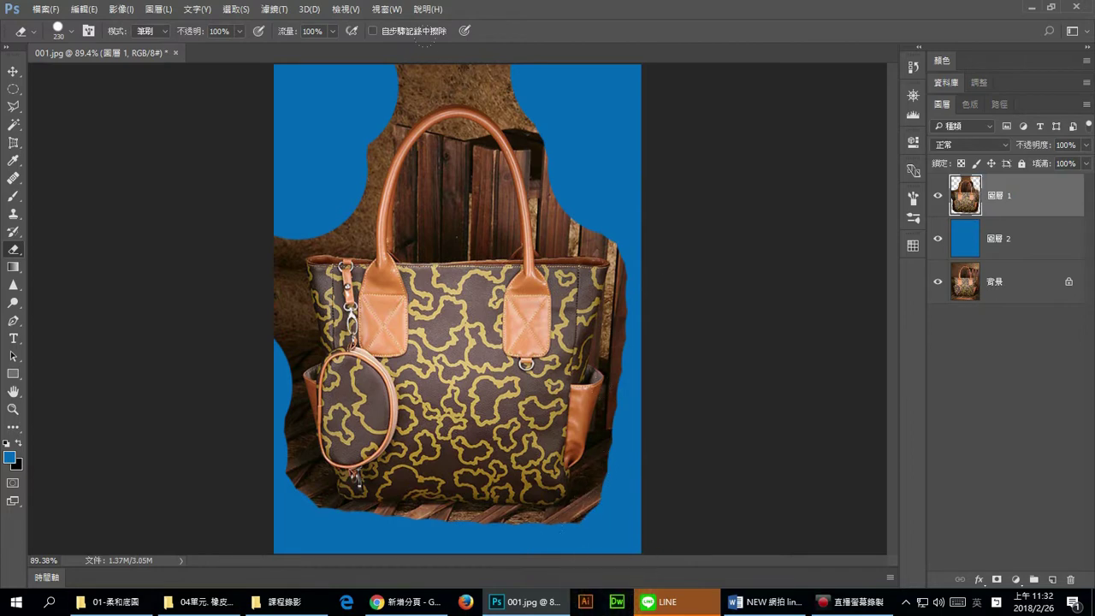
# Reduce the brush to 145 px and erase a blue hole inside the handle.
pyautogui.moveTo(587, 110); pyautogui.dragTo(564, 110)
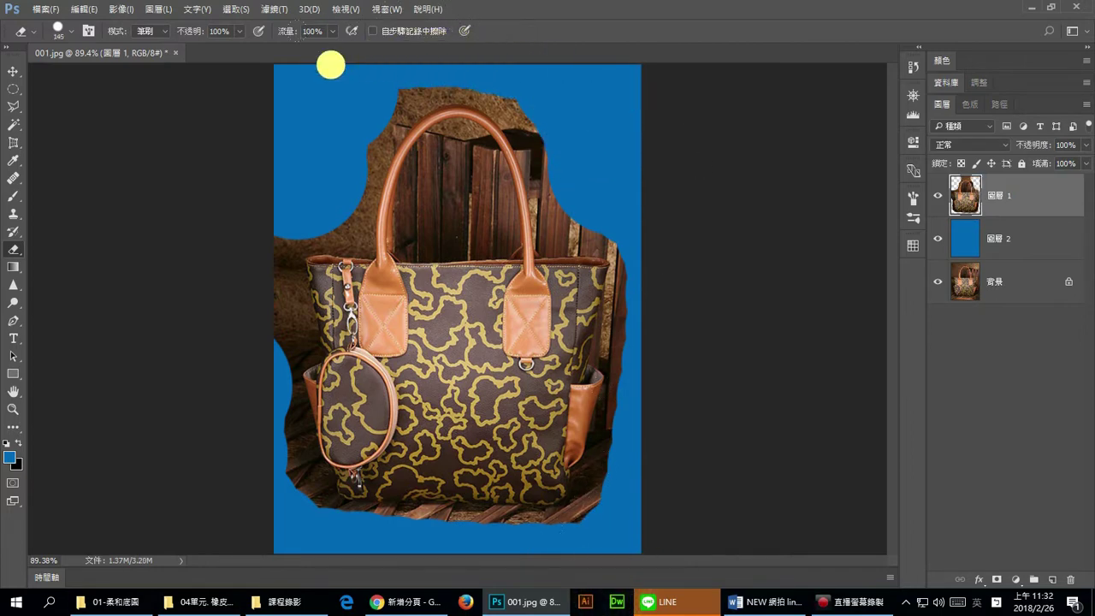
pyautogui.click(453, 188)
pyautogui.click(454, 212)
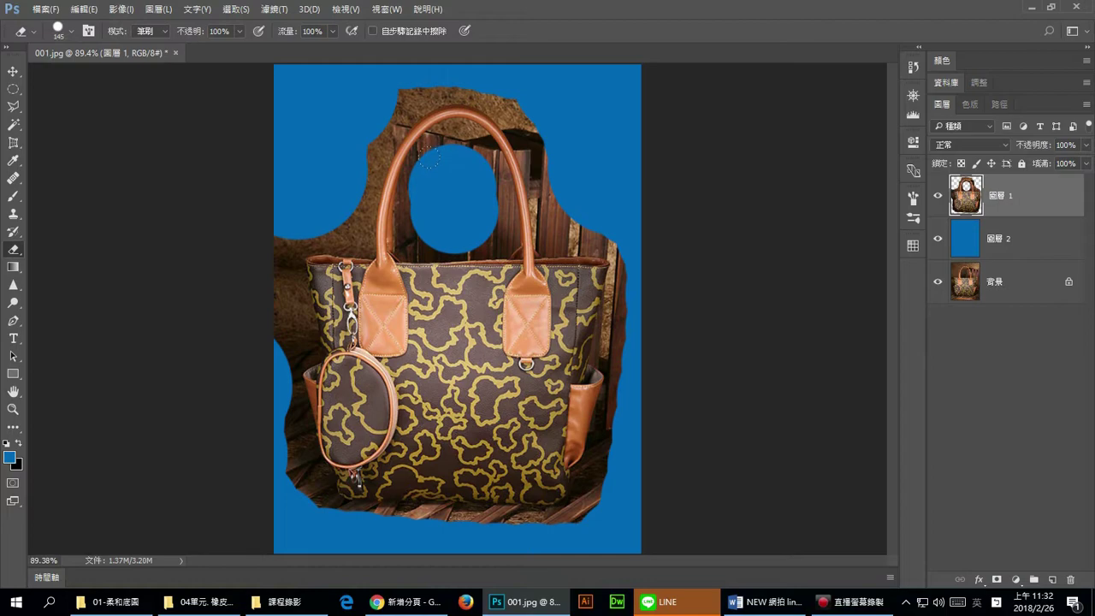
# Zoom in to 600% on the left handle and make the eraser brush much smaller.
pyautogui.hotkey('ctrl', '+')
pyautogui.hotkey('ctrl', '+')
pyautogui.hotkey('ctrl', '+')
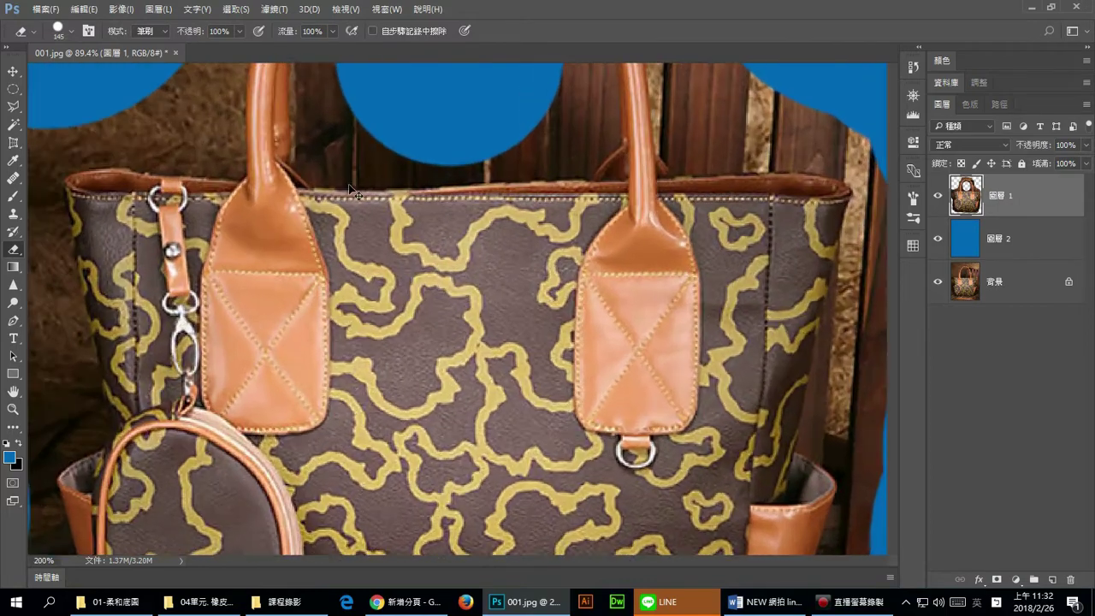
pyautogui.hotkey('ctrl', '+')
pyautogui.hotkey('ctrl', '+')
pyautogui.moveTo(340, 170); pyautogui.dragTo(353, 191)
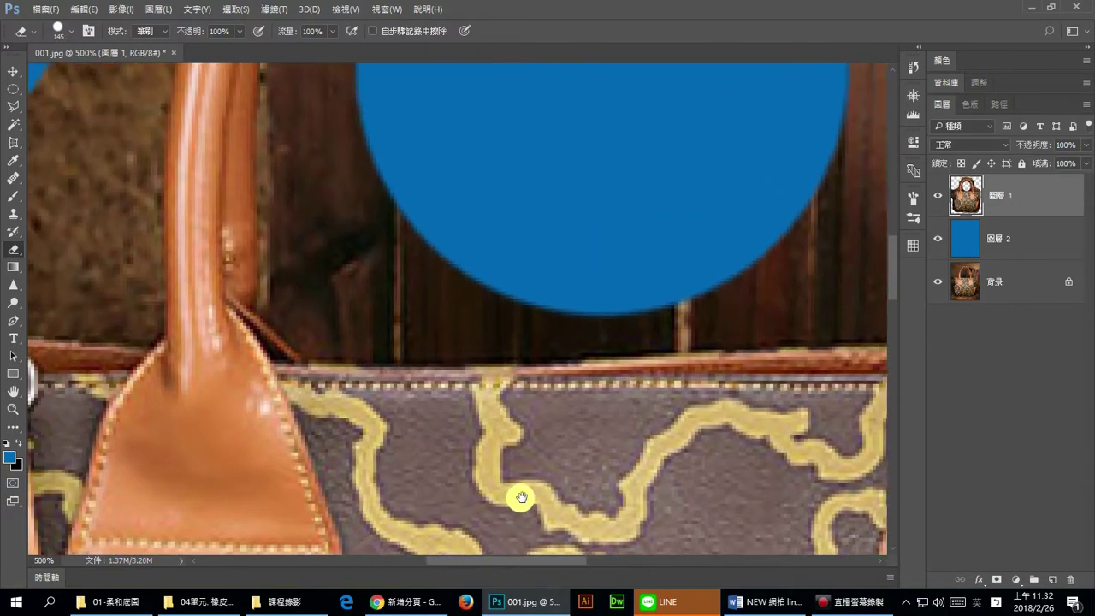
pyautogui.hotkey('ctrl', '+')
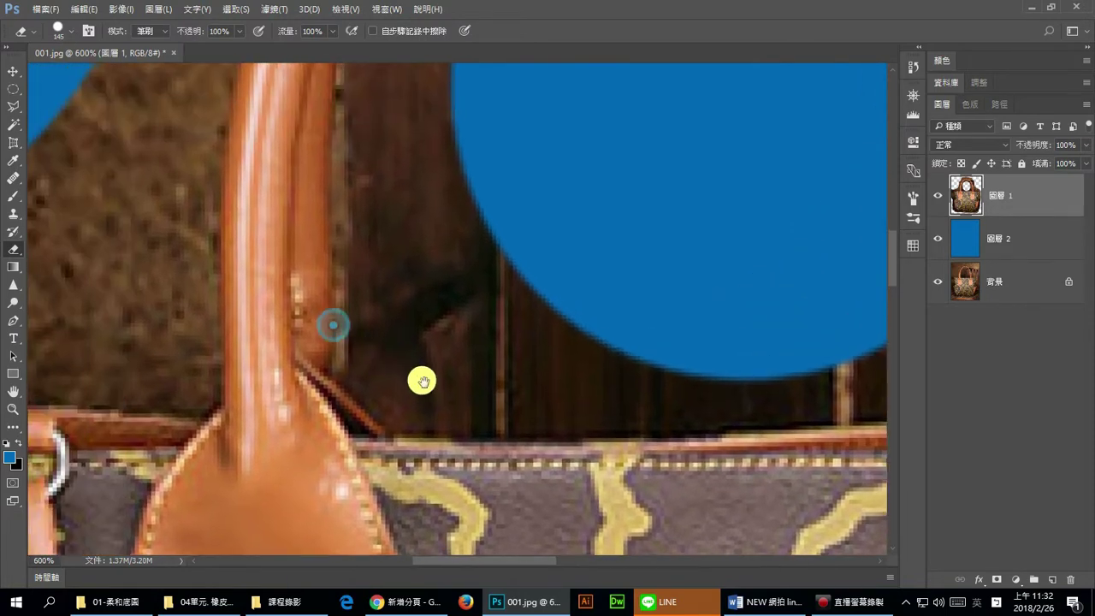
pyautogui.moveTo(420, 378); pyautogui.dragTo(415, 403)
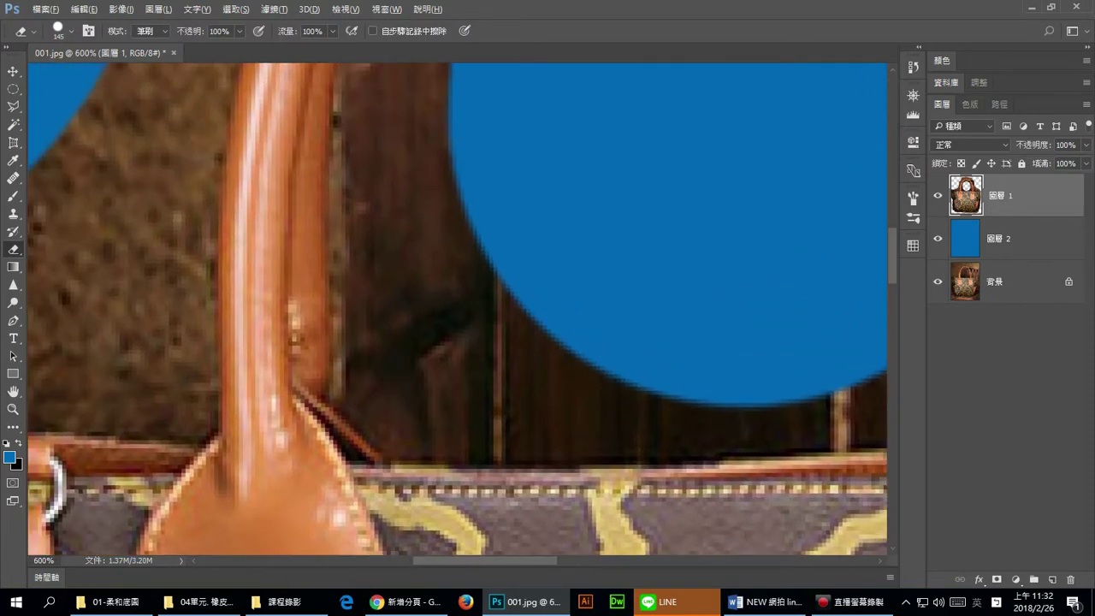
pyautogui.moveTo(599, 288); pyautogui.dragTo(341, 270)
pyautogui.moveTo(430, 275); pyautogui.dragTo(398, 338)
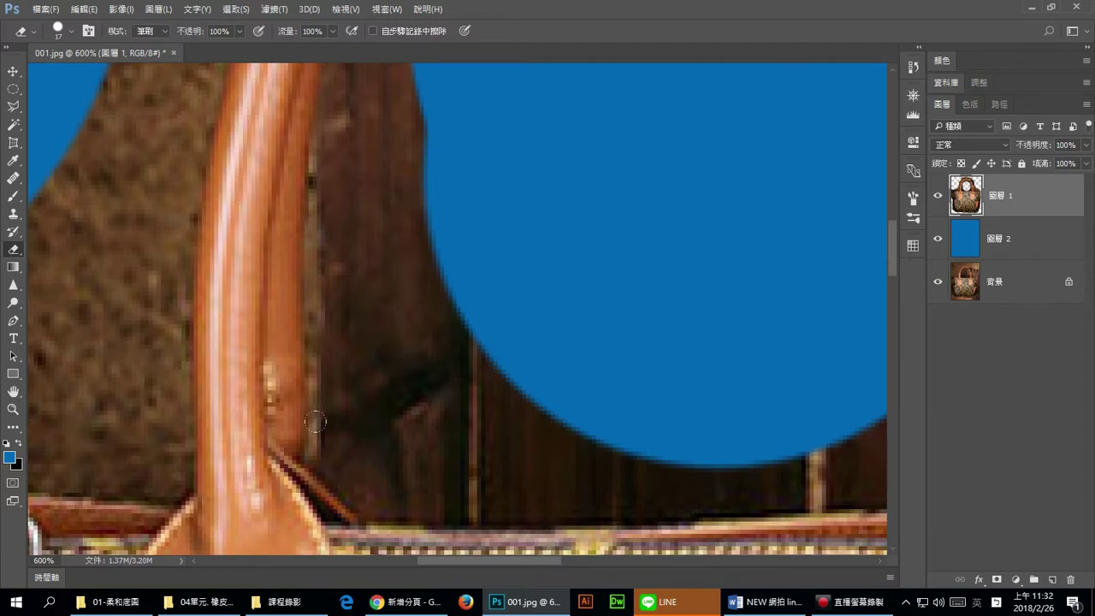
# Erase a strip of wood running up along the handle's inner edge.
pyautogui.click(340, 442)
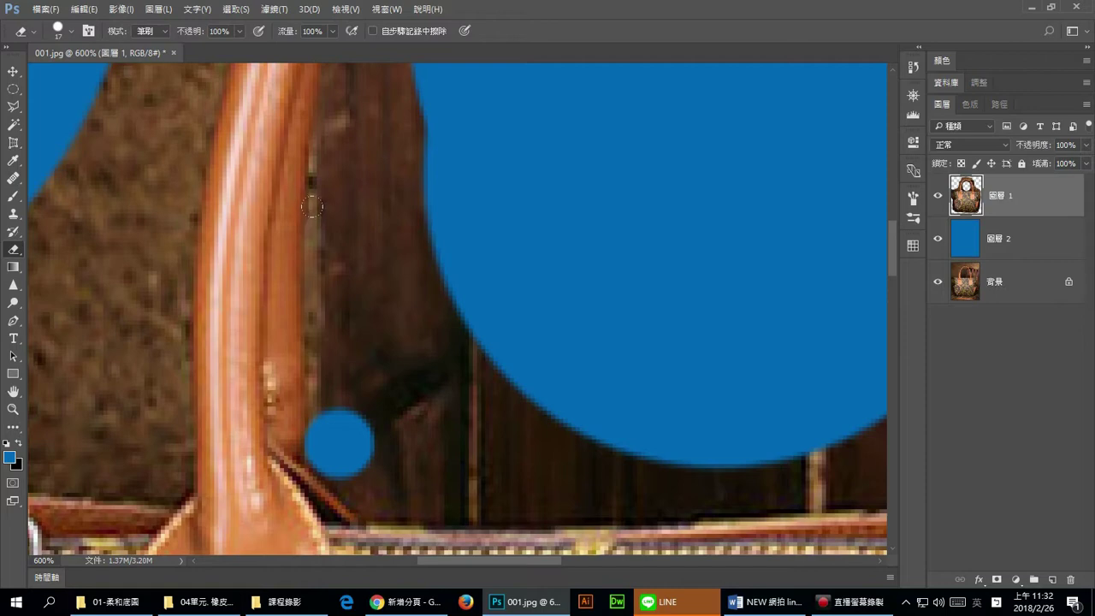
pyautogui.keyDown('shift'); pyautogui.click(313, 207); pyautogui.keyUp('shift')
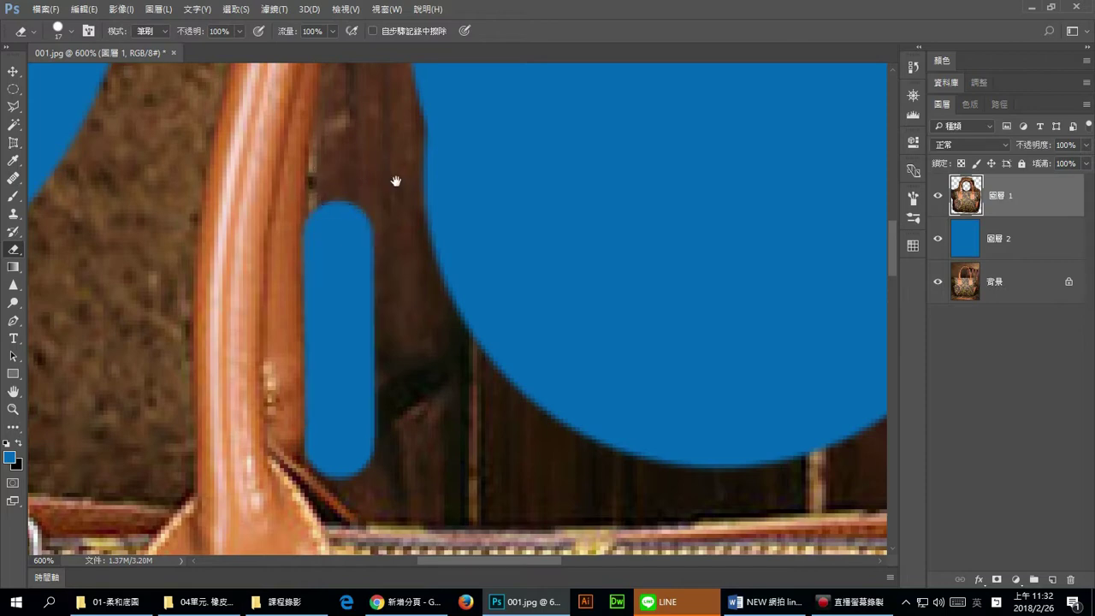
pyautogui.moveTo(396, 181)
pyautogui.mouseDown()
pyautogui.moveTo(410, 245)
pyautogui.moveTo(377, 405)
pyautogui.mouseUp()
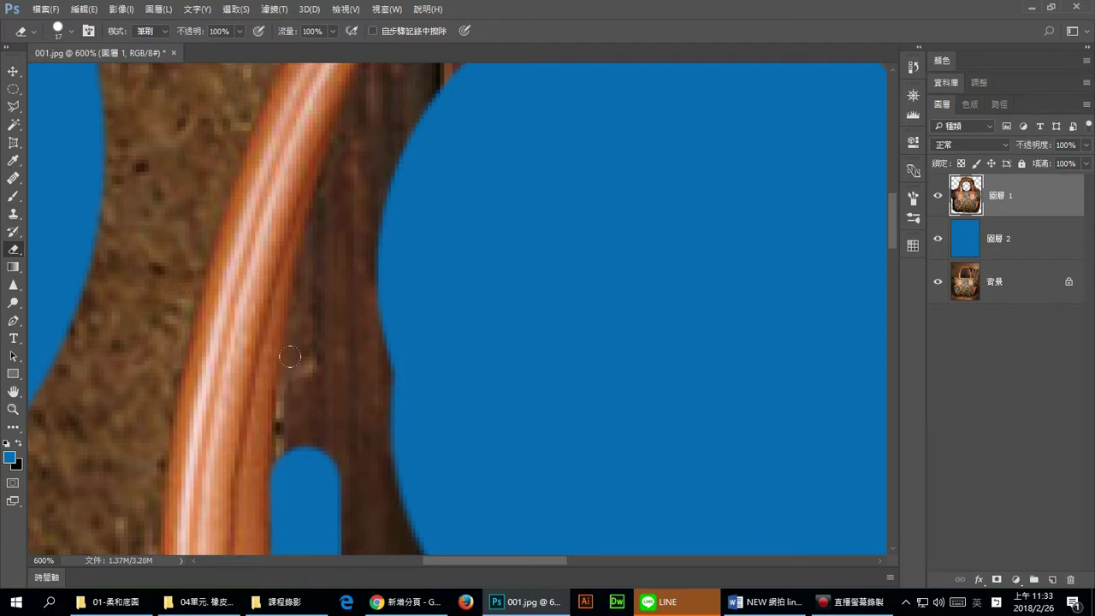
pyautogui.click(313, 385)
pyautogui.moveTo(302, 257); pyautogui.dragTo(328, 283)
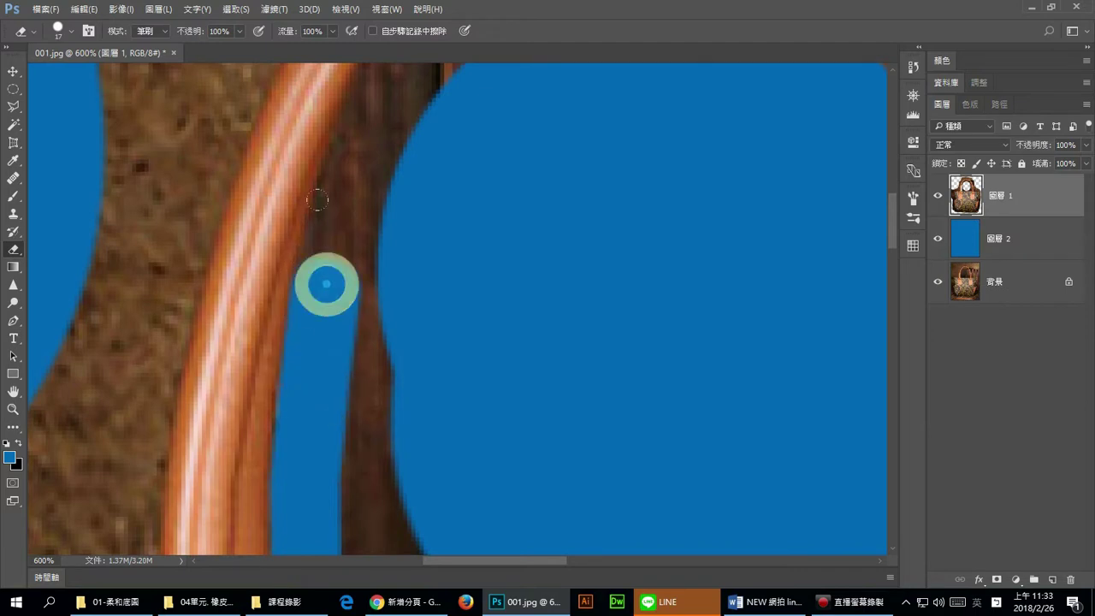
pyautogui.moveTo(327, 147)
pyautogui.mouseDown()
pyautogui.moveTo(385, 214)
pyautogui.moveTo(355, 362)
pyautogui.mouseUp()
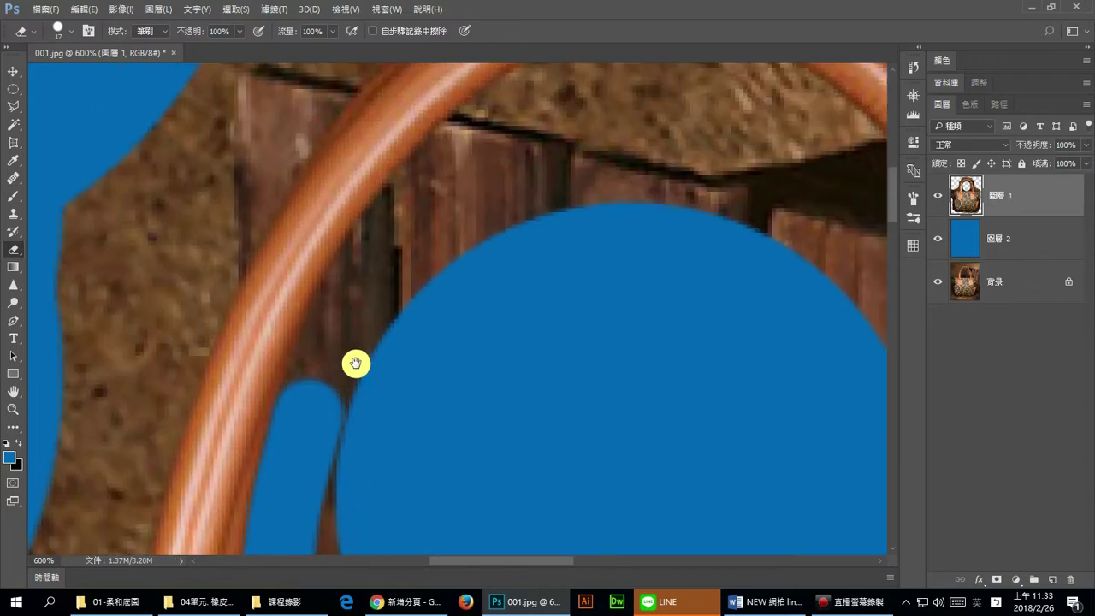
pyautogui.click(340, 320)
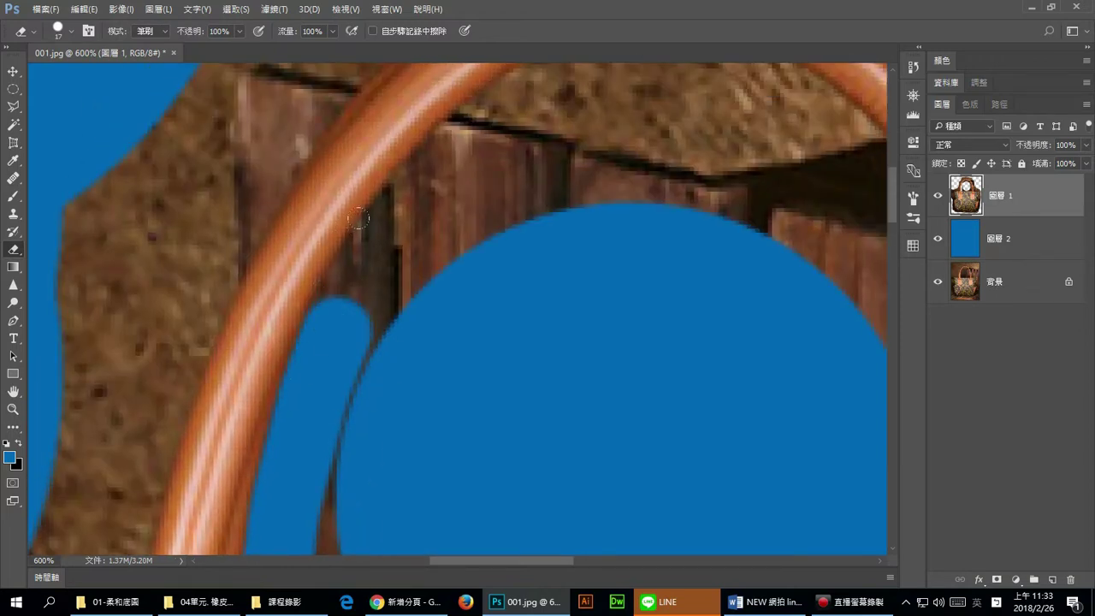
pyautogui.moveTo(352, 229)
pyautogui.mouseDown()
pyautogui.moveTo(373, 247)
pyautogui.moveTo(418, 188)
pyautogui.mouseUp()
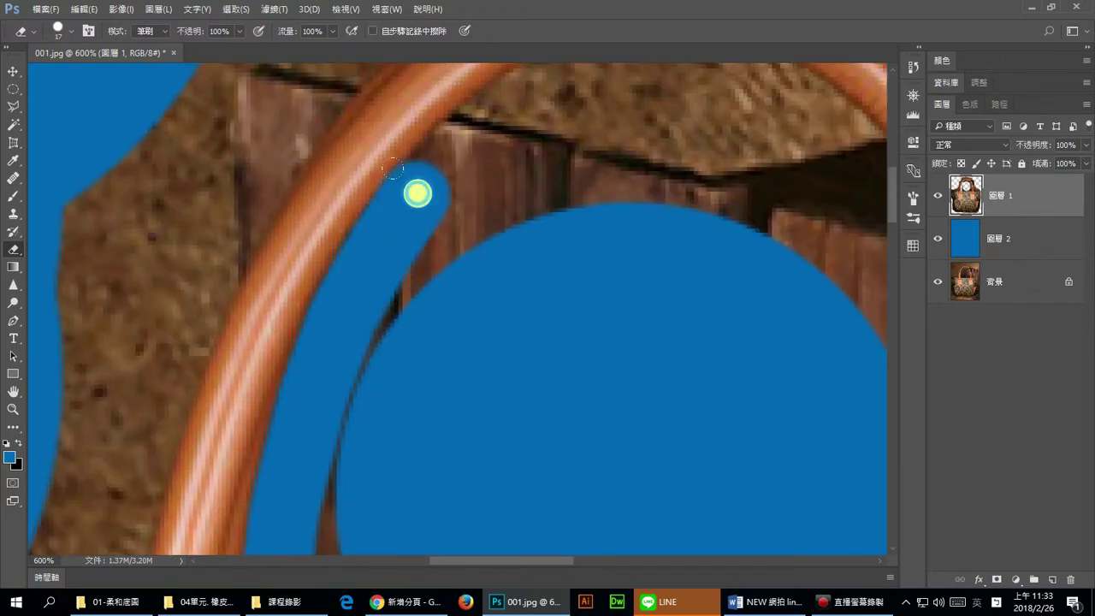
# Erase wood under the handle arc and a channel down the right inner edge.
pyautogui.moveTo(471, 142); pyautogui.dragTo(450, 300)
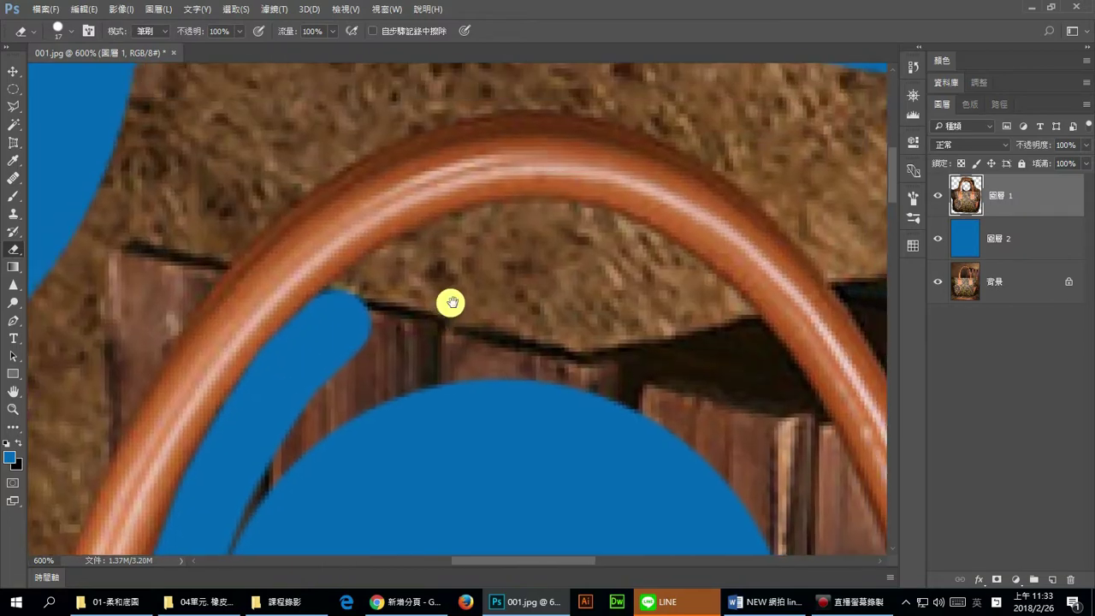
pyautogui.moveTo(364, 308)
pyautogui.mouseDown()
pyautogui.moveTo(430, 254)
pyautogui.moveTo(514, 232)
pyautogui.moveTo(603, 245)
pyautogui.mouseUp()
pyautogui.moveTo(723, 386); pyautogui.dragTo(521, 322)
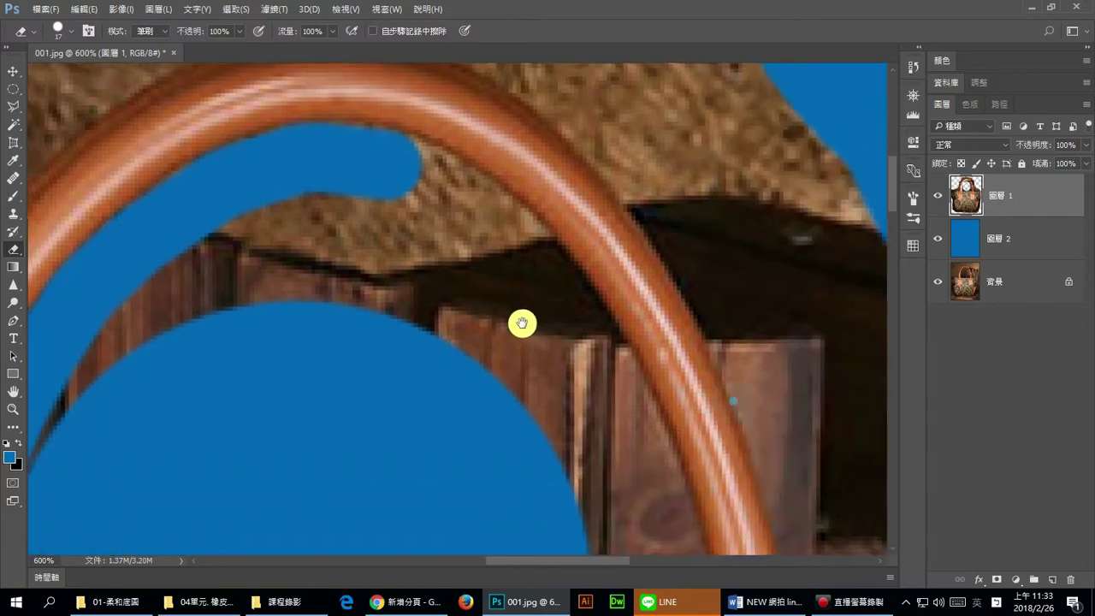
pyautogui.moveTo(435, 178); pyautogui.dragTo(469, 216)
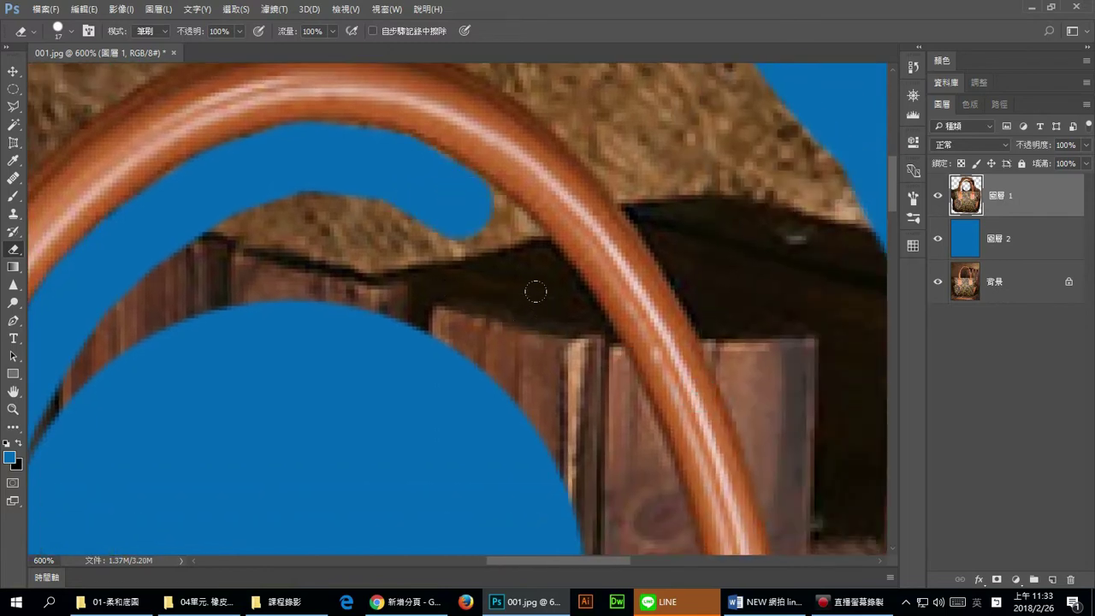
pyautogui.moveTo(536, 283); pyautogui.dragTo(494, 215)
pyautogui.moveTo(539, 282); pyautogui.dragTo(611, 391)
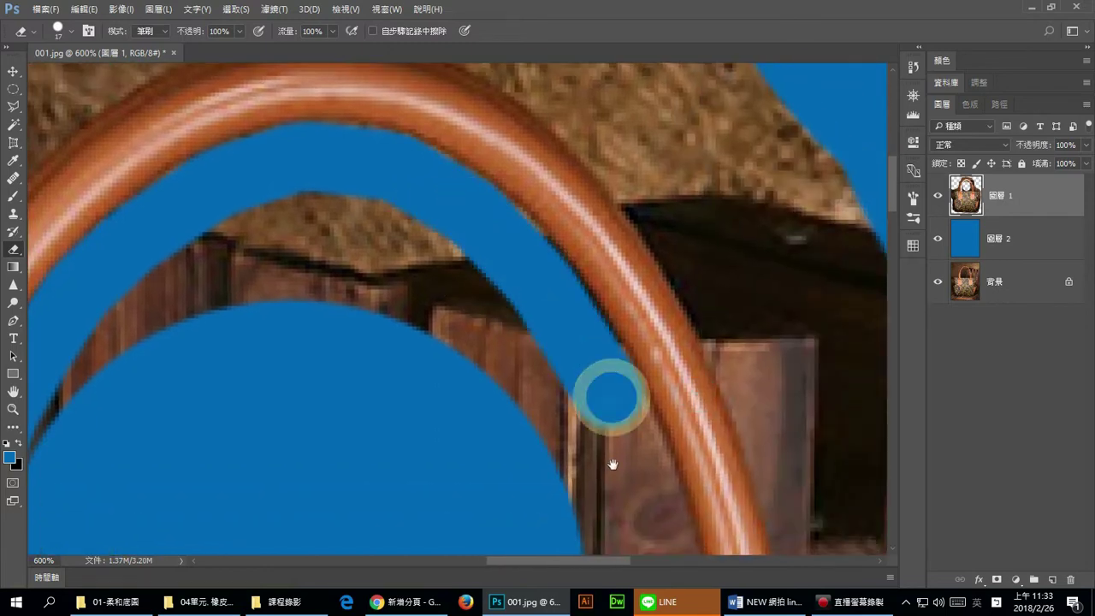
pyautogui.moveTo(611, 459)
pyautogui.mouseDown()
pyautogui.moveTo(519, 254)
pyautogui.moveTo(559, 296)
pyautogui.mouseUp()
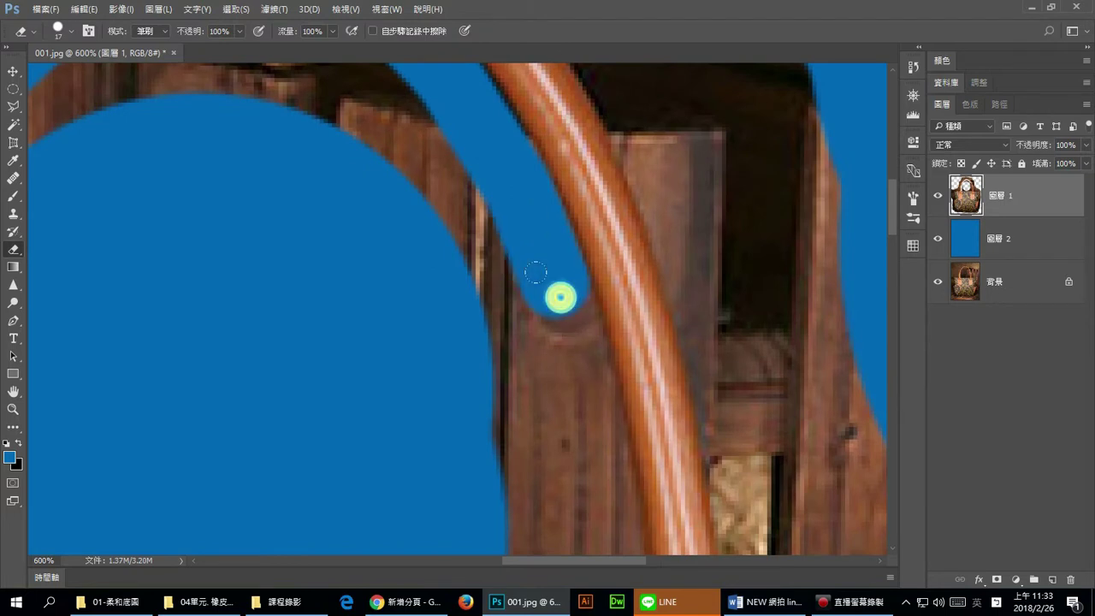
pyautogui.moveTo(569, 416)
pyautogui.mouseDown()
pyautogui.moveTo(596, 464)
pyautogui.moveTo(567, 227)
pyautogui.mouseUp()
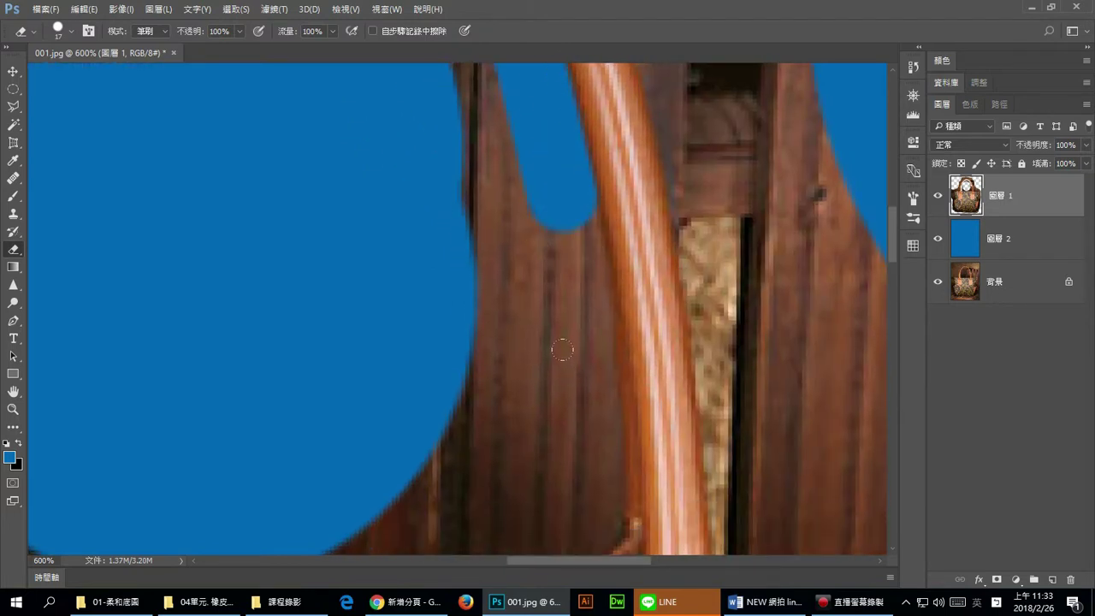
pyautogui.keyDown('shift'); pyautogui.click(584, 376); pyautogui.keyUp('shift')
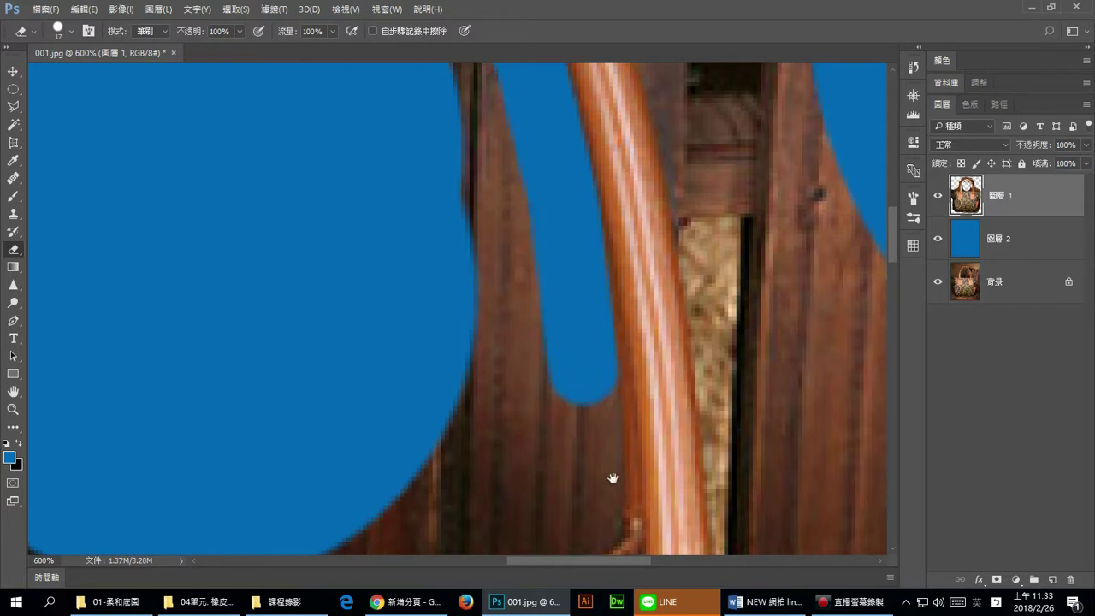
# Extend the erased channel down to the bag and leftward along its top edge.
pyautogui.moveTo(612, 479); pyautogui.dragTo(618, 254)
pyautogui.keyDown('shift'); pyautogui.click(599, 272); pyautogui.keyUp('shift')
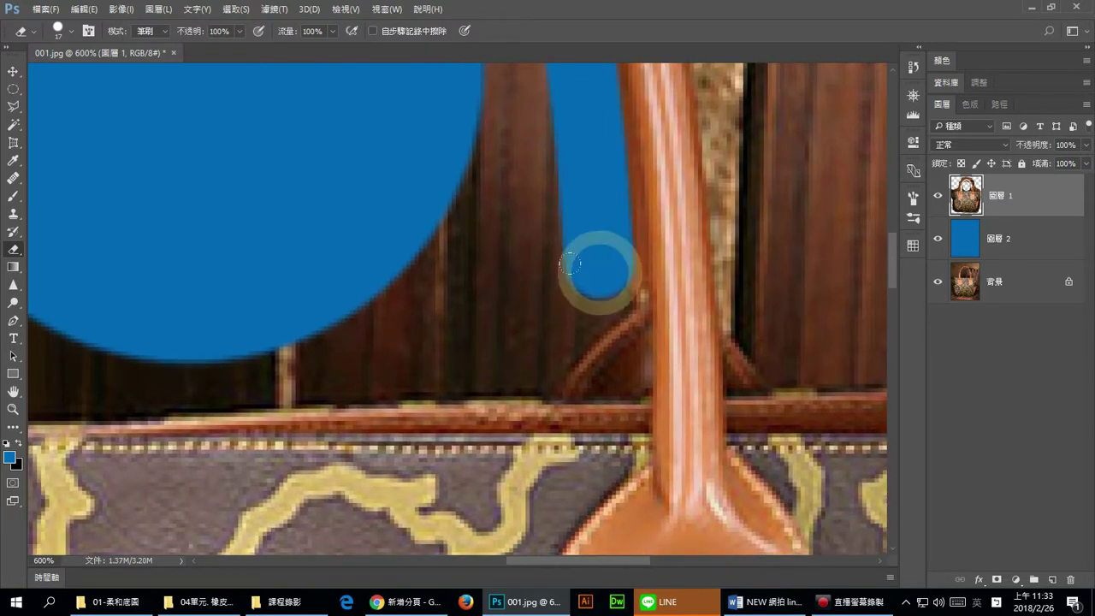
pyautogui.keyDown('shift'); pyautogui.click(599, 293); pyautogui.keyUp('shift')
pyautogui.keyDown('shift'); pyautogui.click(520, 362); pyautogui.keyUp('shift')
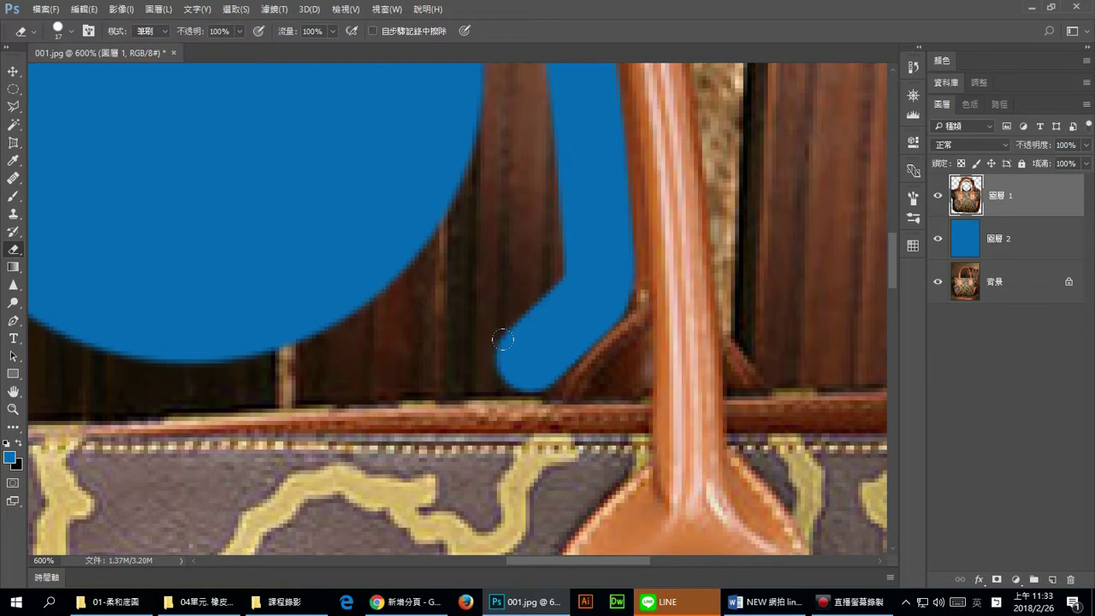
pyautogui.keyDown('shift'); pyautogui.click(213, 376); pyautogui.keyUp('shift')
pyautogui.moveTo(415, 345); pyautogui.dragTo(757, 305)
pyautogui.keyDown('shift'); pyautogui.click(374, 342); pyautogui.keyUp('shift')
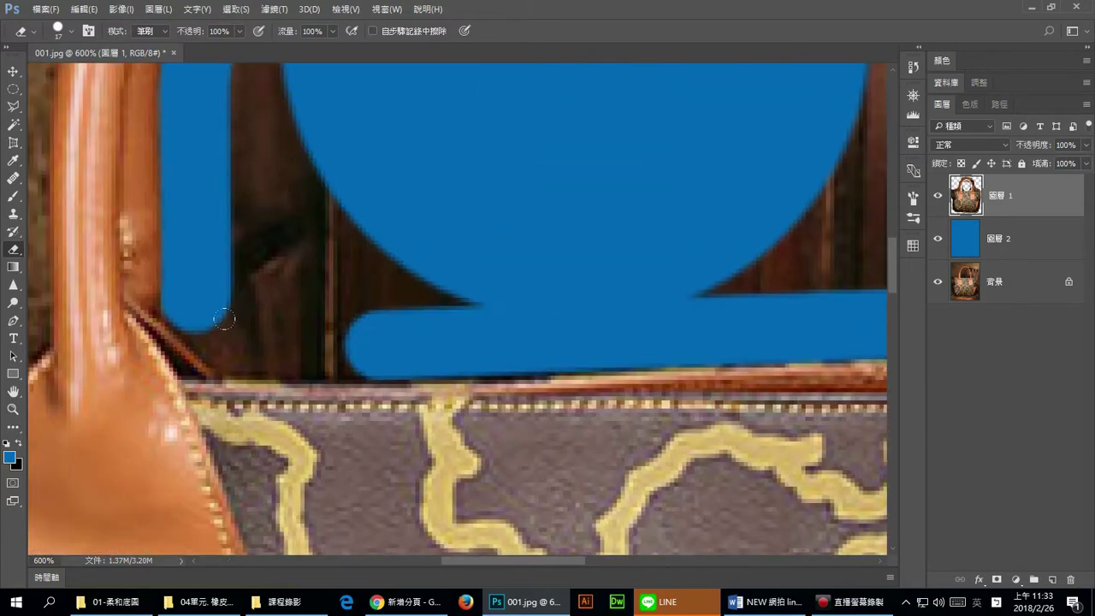
pyautogui.keyDown('shift'); pyautogui.click(223, 319); pyautogui.keyUp('shift')
pyautogui.moveTo(201, 306); pyautogui.dragTo(203, 303)
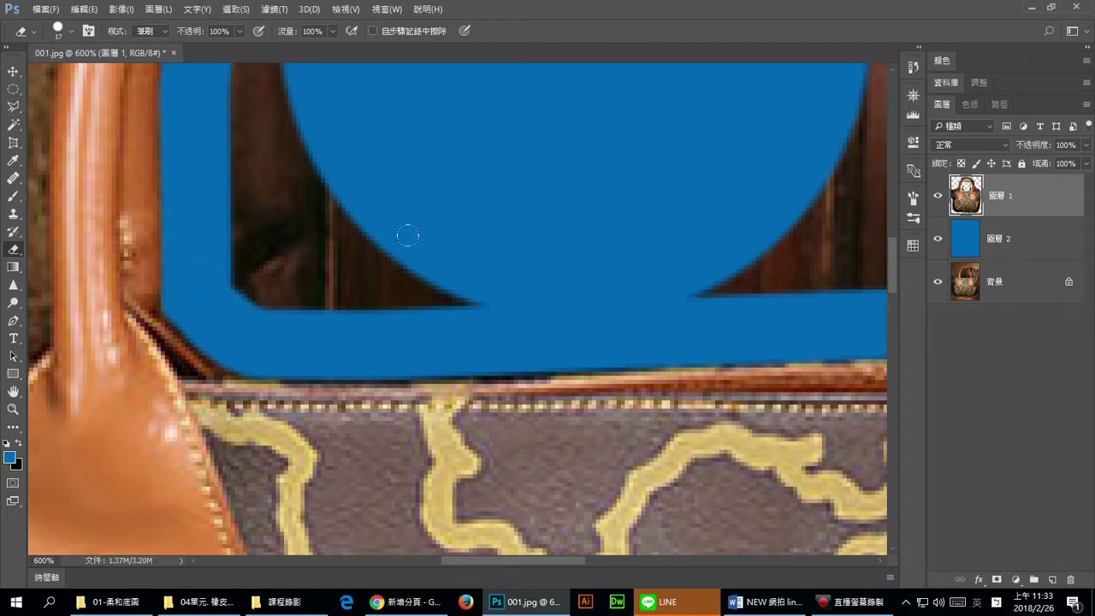
# At 300% with a 42 px eraser, clear leftover wood inside the handle arch, then shrink the brush to 7 px.
pyautogui.scroll(-1, 434, 255)
pyautogui.scroll(-1, 435, 249)
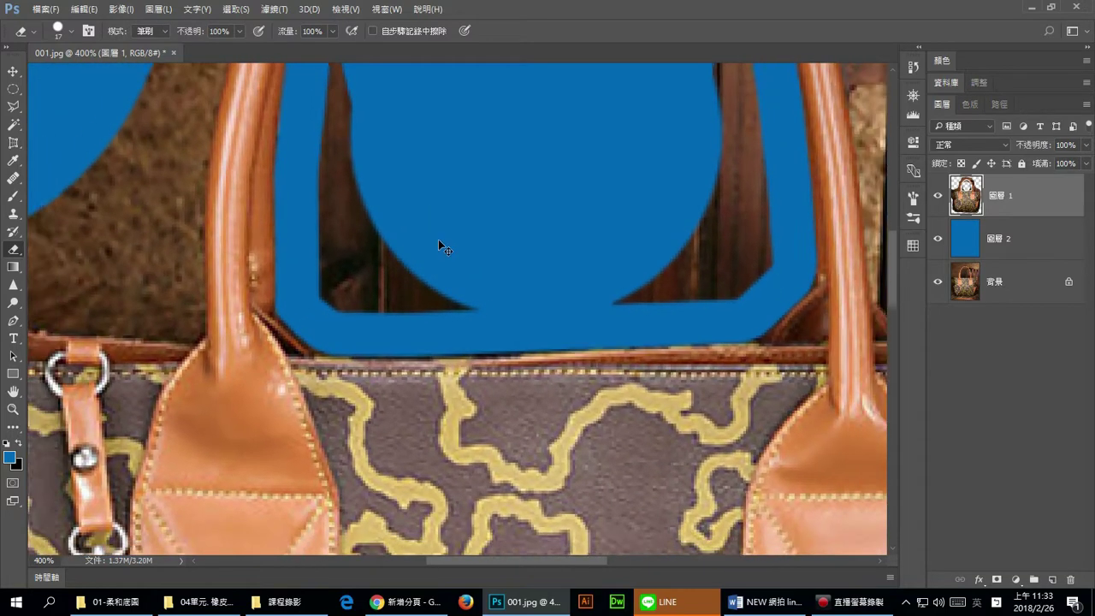
pyautogui.scroll(-1, 438, 239)
pyautogui.moveTo(494, 185); pyautogui.dragTo(456, 365)
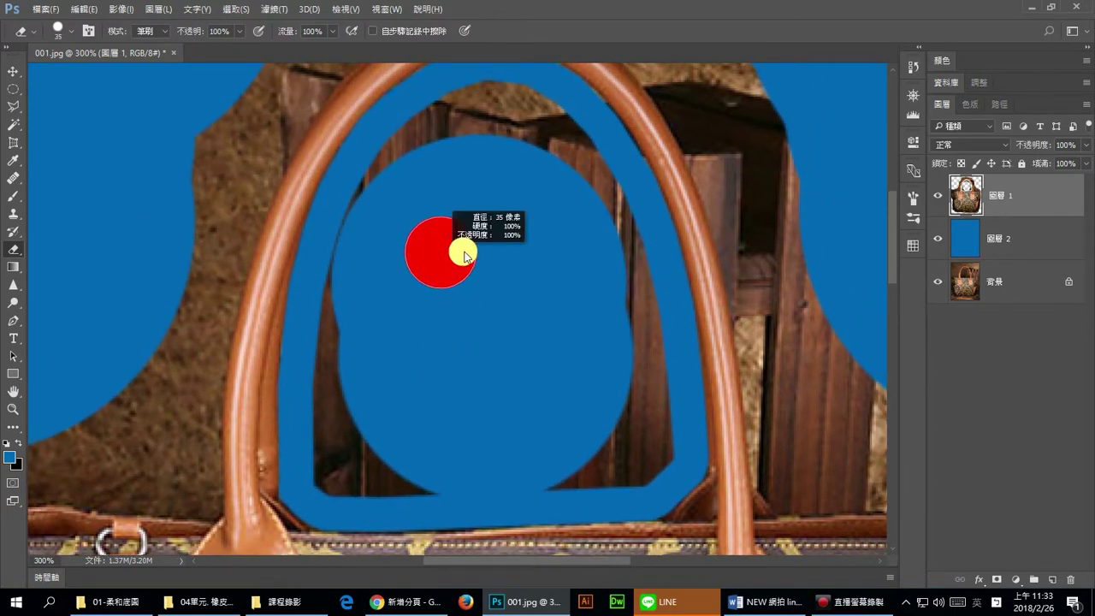
pyautogui.click(503, 112)
pyautogui.moveTo(455, 75); pyautogui.dragTo(330, 266)
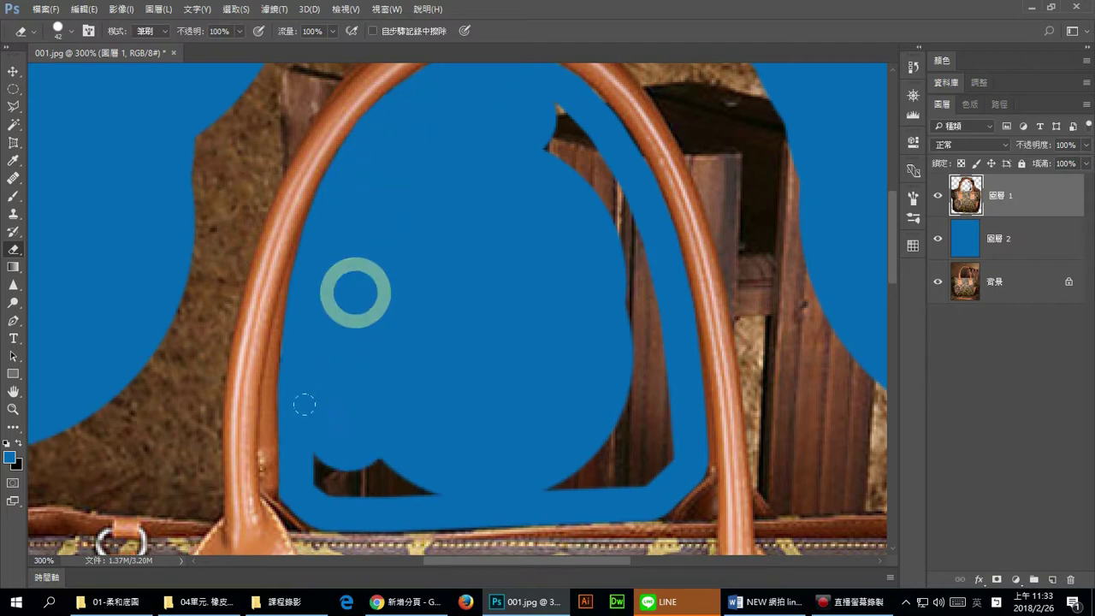
pyautogui.moveTo(330, 449)
pyautogui.mouseDown()
pyautogui.moveTo(606, 422)
pyautogui.moveTo(530, 170)
pyautogui.mouseUp()
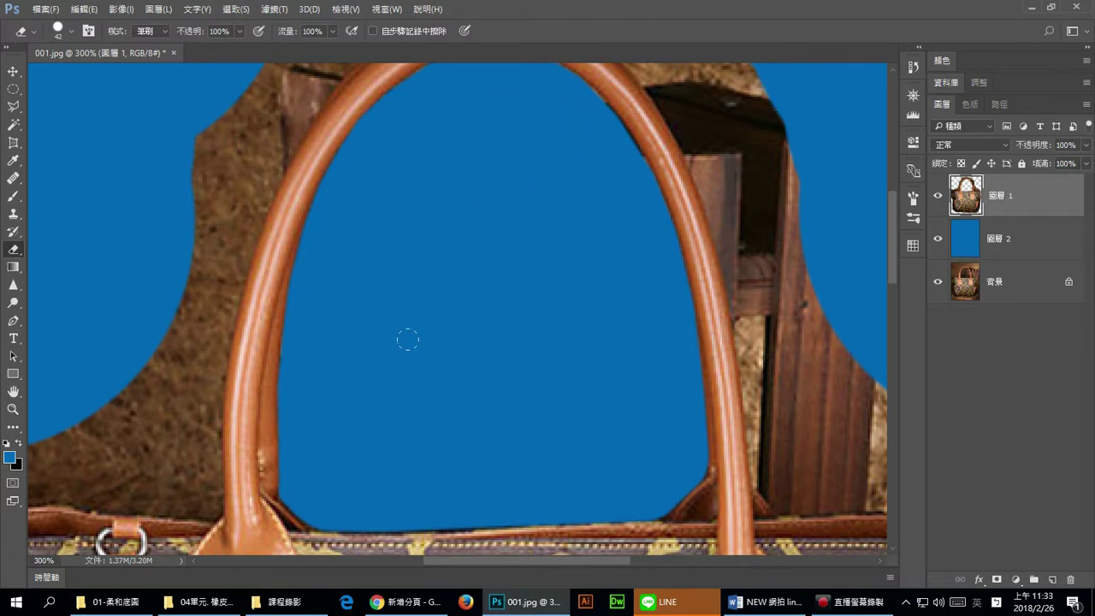
pyautogui.moveTo(465, 369); pyautogui.dragTo(426, 369)
pyautogui.scroll(1, 384, 425)
# Trim background fringe along the strap's diagonal edge and the bag's top edge.
pyautogui.scroll(1, 314, 493)
pyautogui.scroll(1, 303, 441)
pyautogui.moveTo(179, 455); pyautogui.dragTo(238, 294)
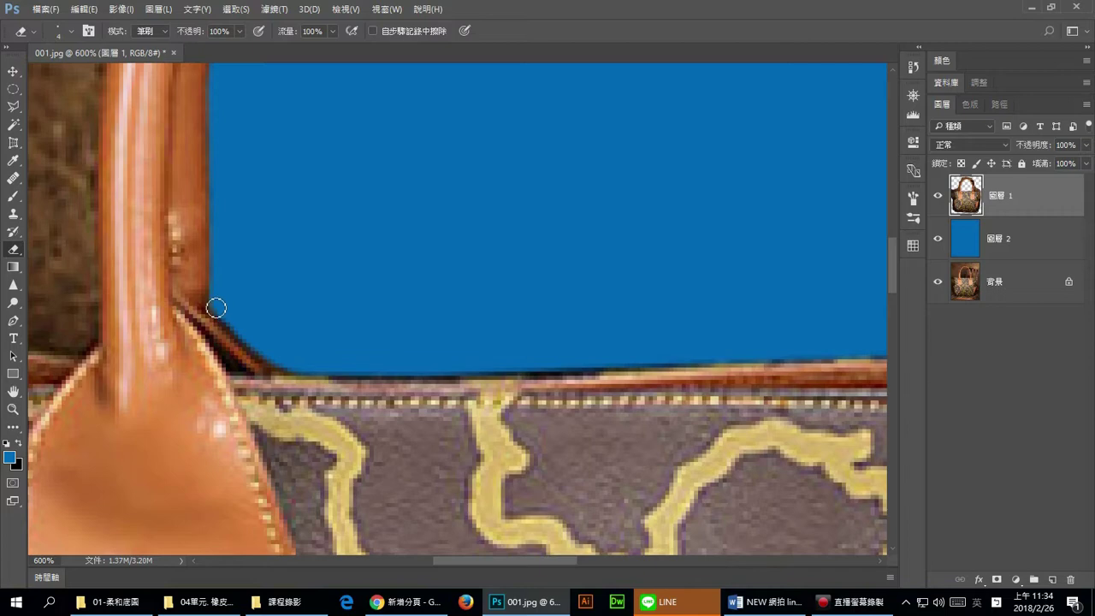
pyautogui.moveTo(216, 307)
pyautogui.mouseDown()
pyautogui.moveTo(278, 366)
pyautogui.moveTo(316, 374)
pyautogui.mouseUp()
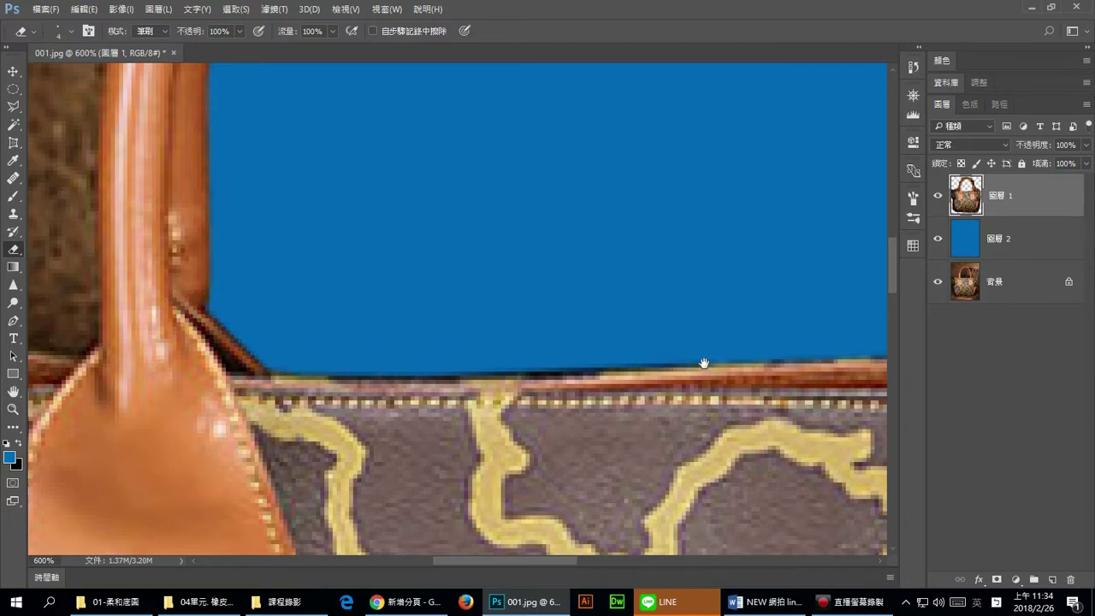
pyautogui.moveTo(703, 363); pyautogui.dragTo(547, 384)
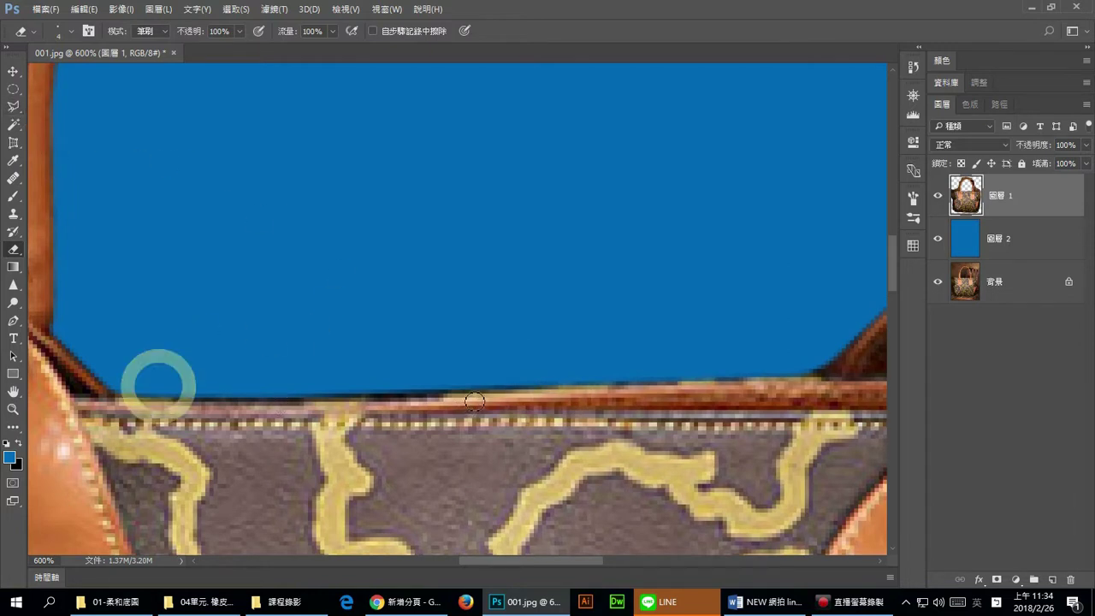
pyautogui.moveTo(160, 388); pyautogui.dragTo(424, 392)
pyautogui.click(420, 385)
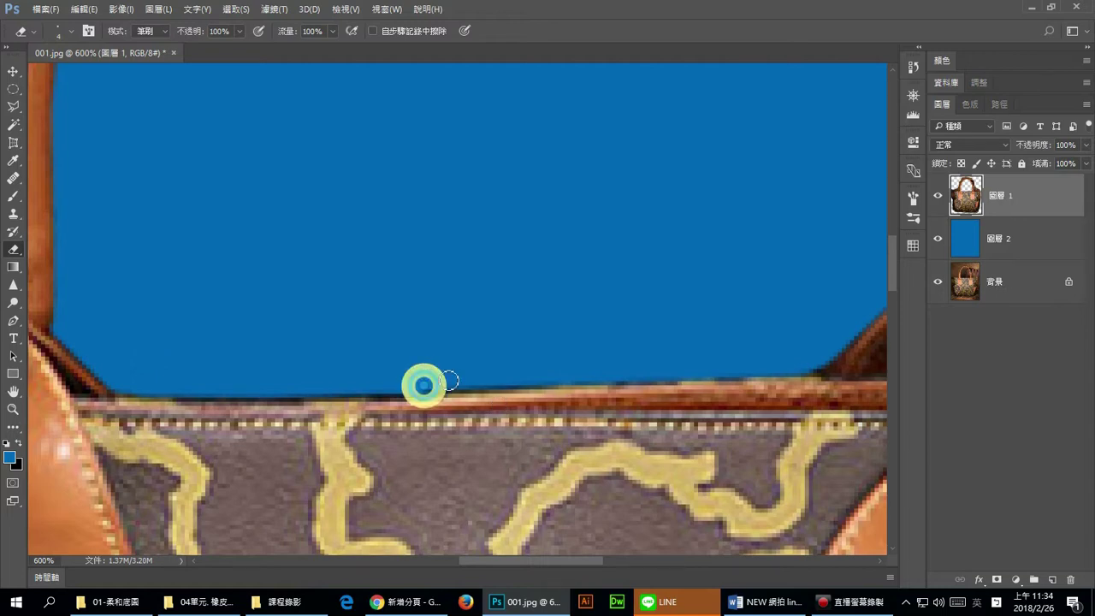
pyautogui.click(582, 372)
# Erase leftover pixels near the bag's edge and at the other handle's base.
pyautogui.moveTo(749, 366); pyautogui.dragTo(379, 513)
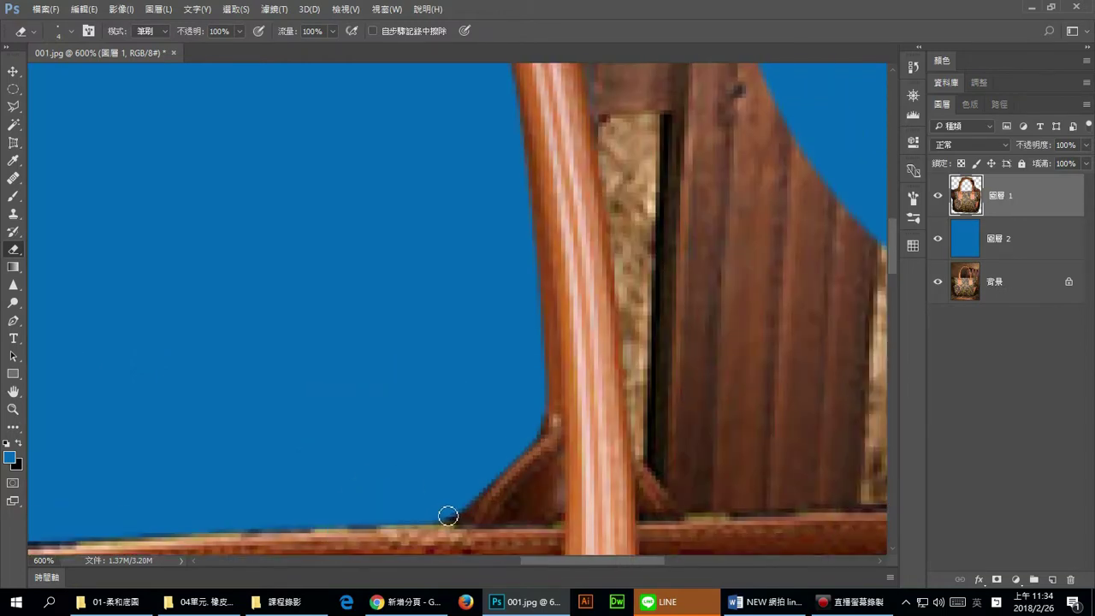
pyautogui.click(445, 513)
pyautogui.click(490, 474)
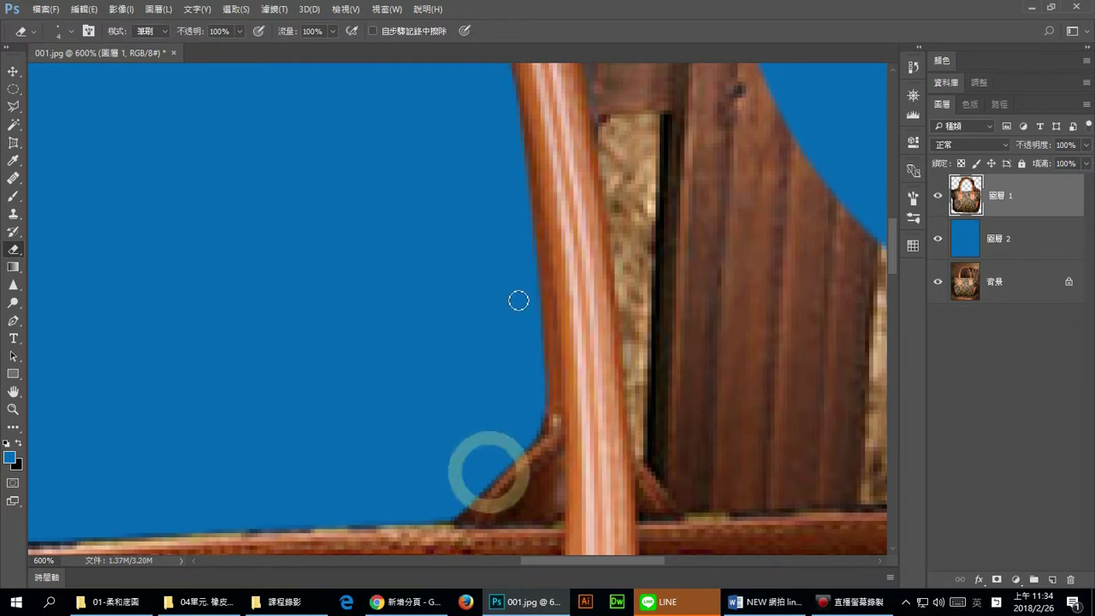
pyautogui.moveTo(519, 247); pyautogui.dragTo(464, 506)
pyautogui.moveTo(375, 124); pyautogui.dragTo(516, 345)
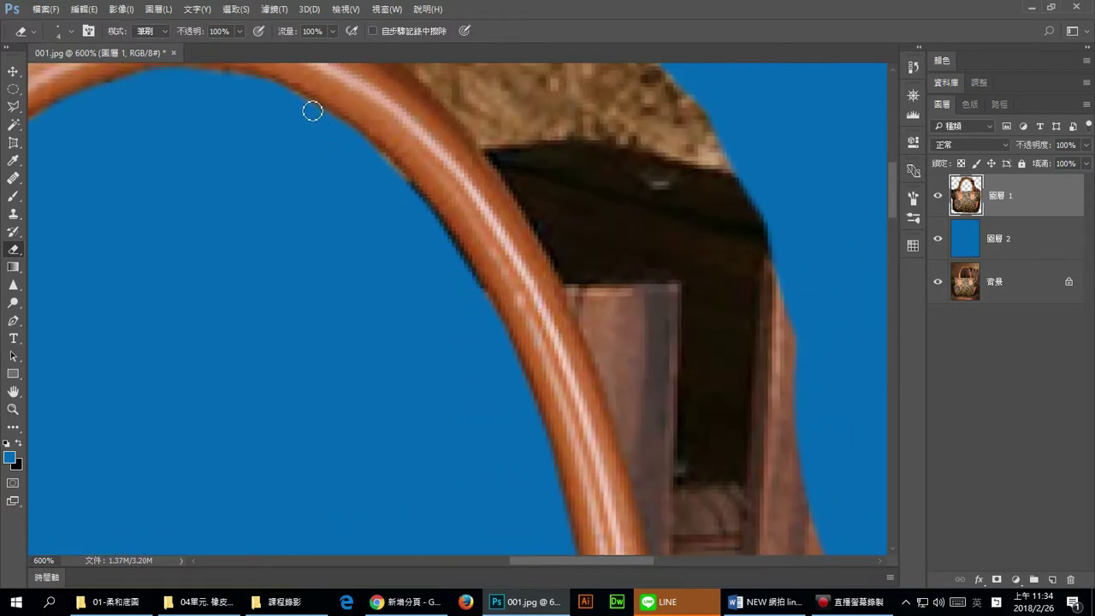
# Trim dark fringe along the handle's upper arc and inner edge, then fit the image on screen.
pyautogui.moveTo(312, 111)
pyautogui.mouseDown()
pyautogui.moveTo(393, 173)
pyautogui.moveTo(478, 295)
pyautogui.mouseUp()
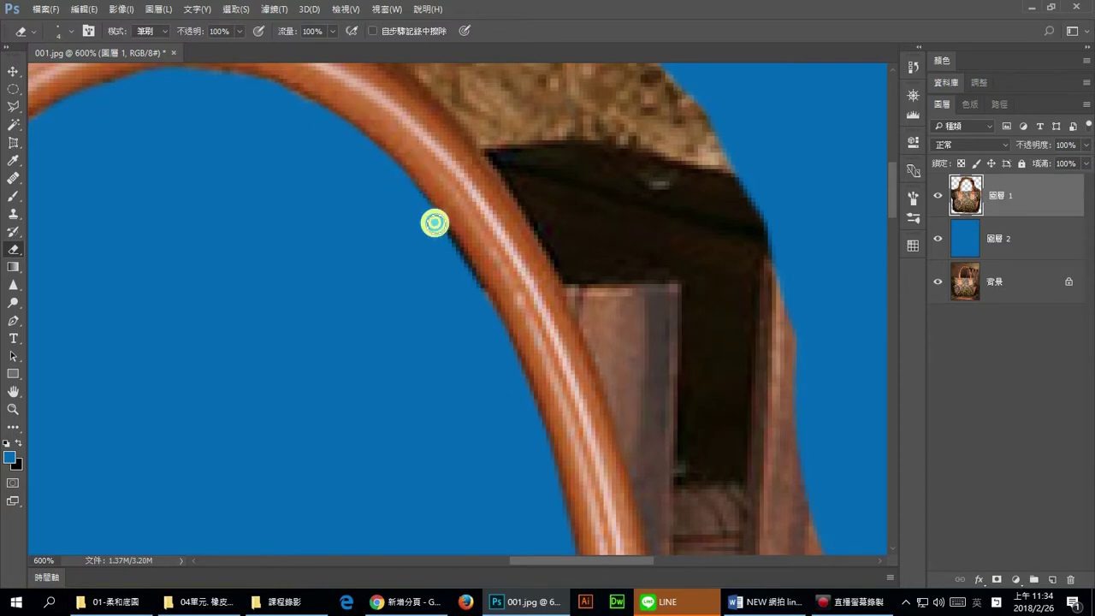
pyautogui.moveTo(444, 223); pyautogui.dragTo(474, 291)
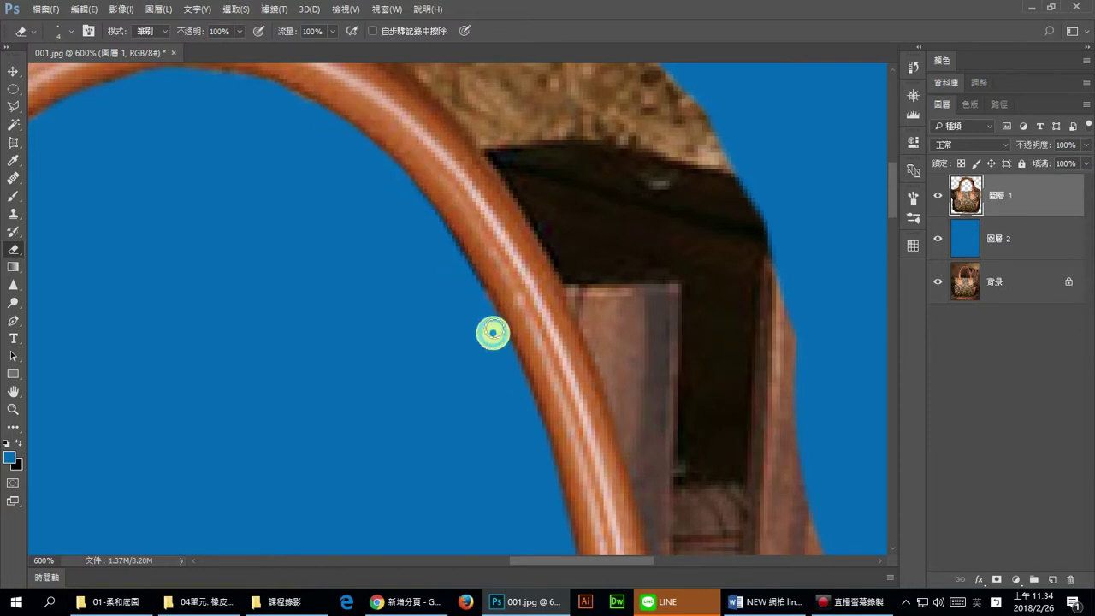
pyautogui.moveTo(491, 331)
pyautogui.mouseDown()
pyautogui.moveTo(468, 272)
pyautogui.moveTo(387, 171)
pyautogui.mouseUp()
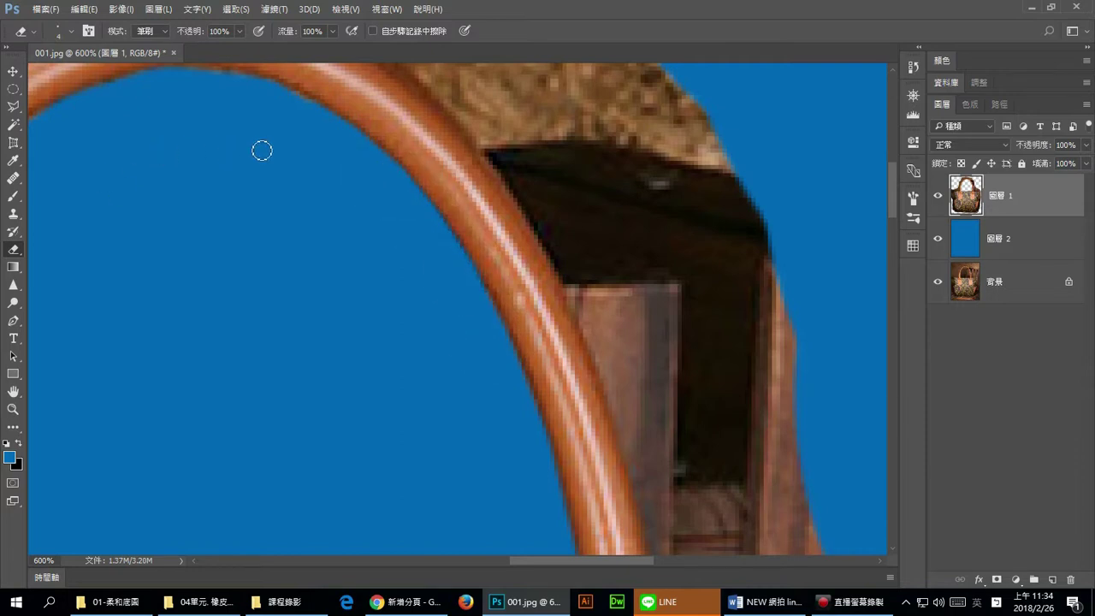
pyautogui.moveTo(245, 158); pyautogui.dragTo(392, 248)
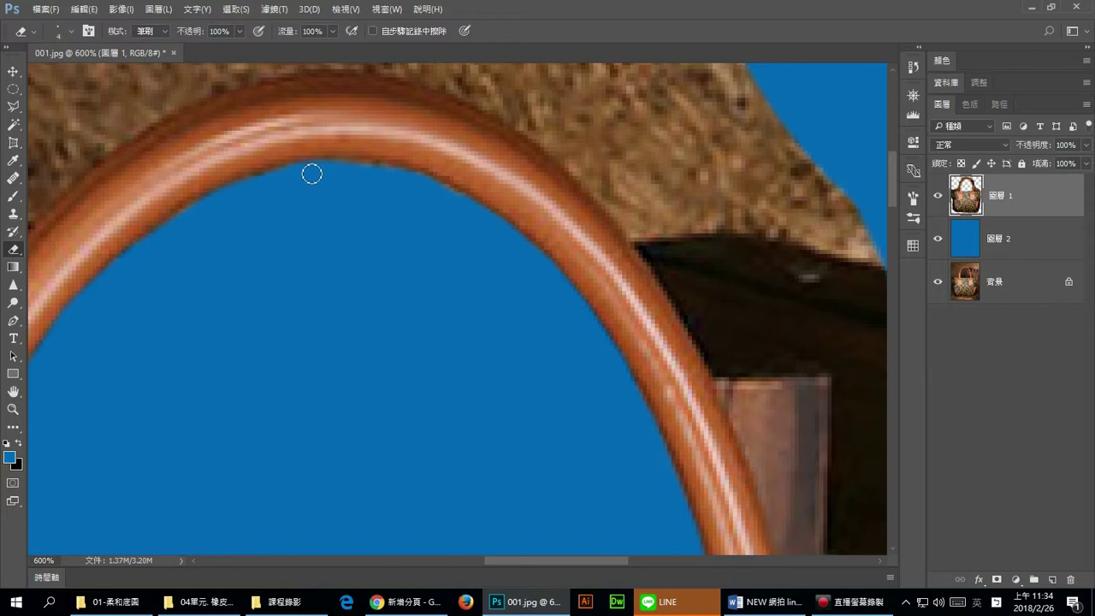
pyautogui.moveTo(310, 172)
pyautogui.mouseDown()
pyautogui.moveTo(355, 165)
pyautogui.moveTo(439, 196)
pyautogui.mouseUp()
pyautogui.hotkey('ctrl', '0')
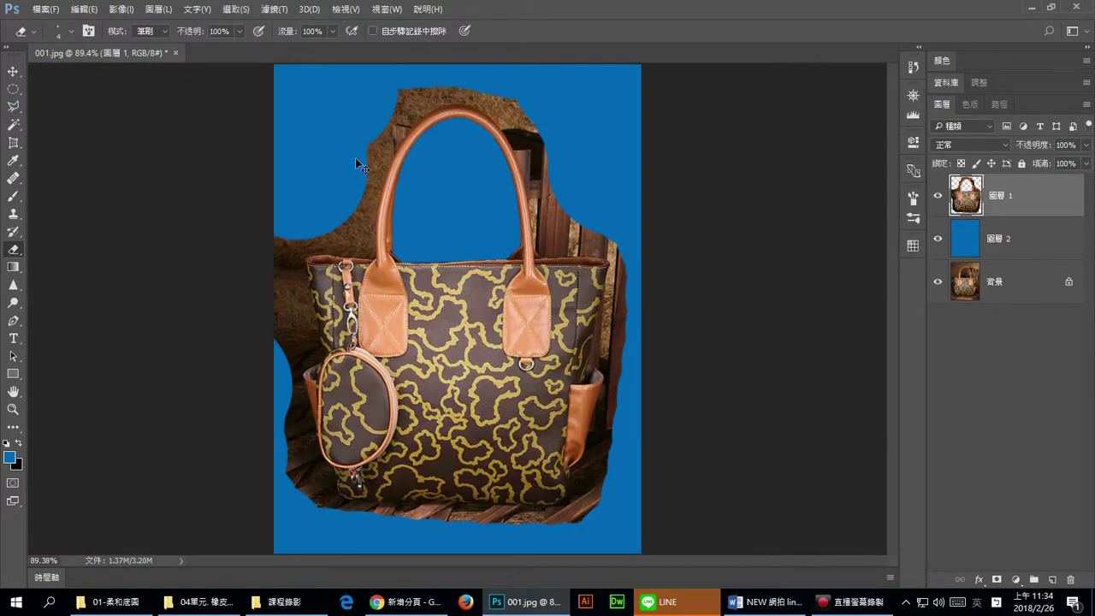